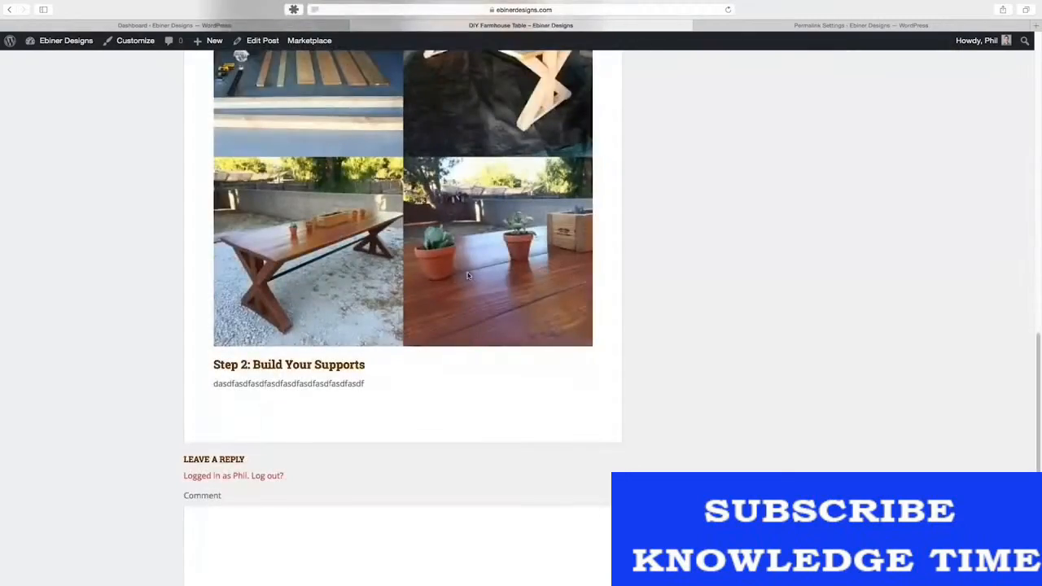
Look over the published DIY Farmhouse Table post and return to the blog page.
scroll(441, 258, up, 4)
scroll(441, 259, up, 3)
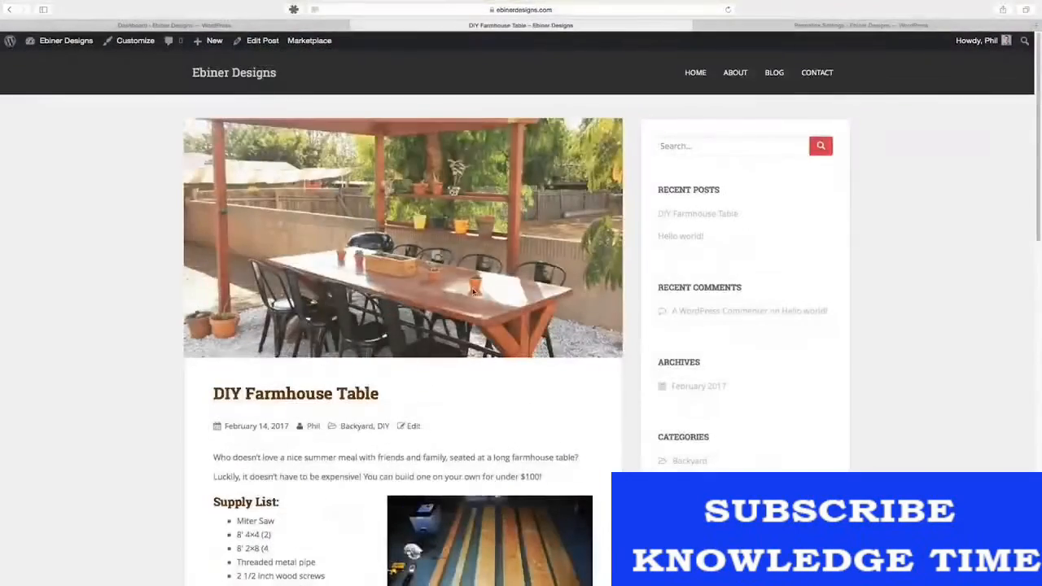
click(134, 32)
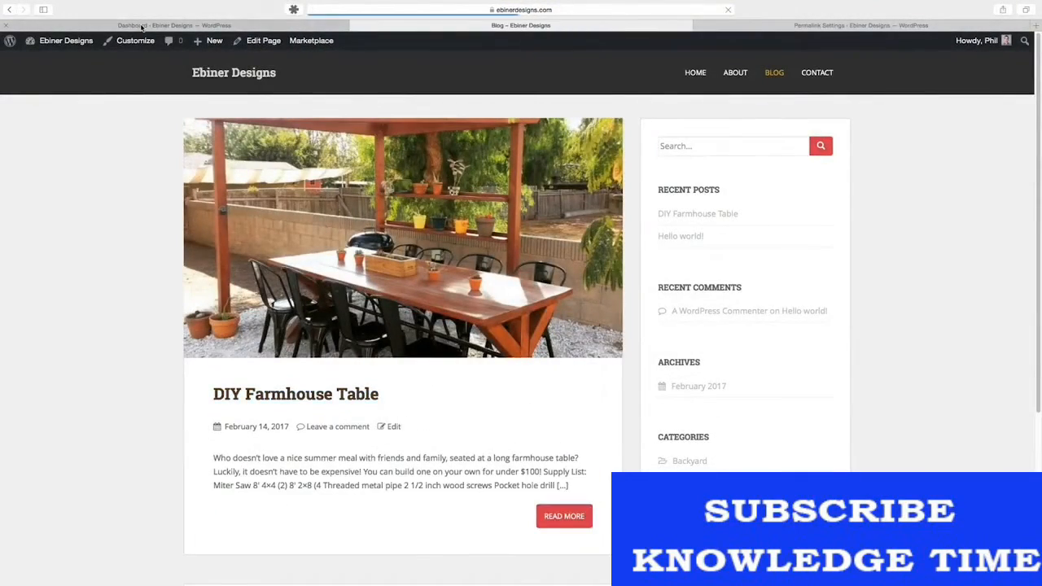
Open the list of all posts in the site's dashboard and move the "Hello world!" post to the trash.
click(140, 26)
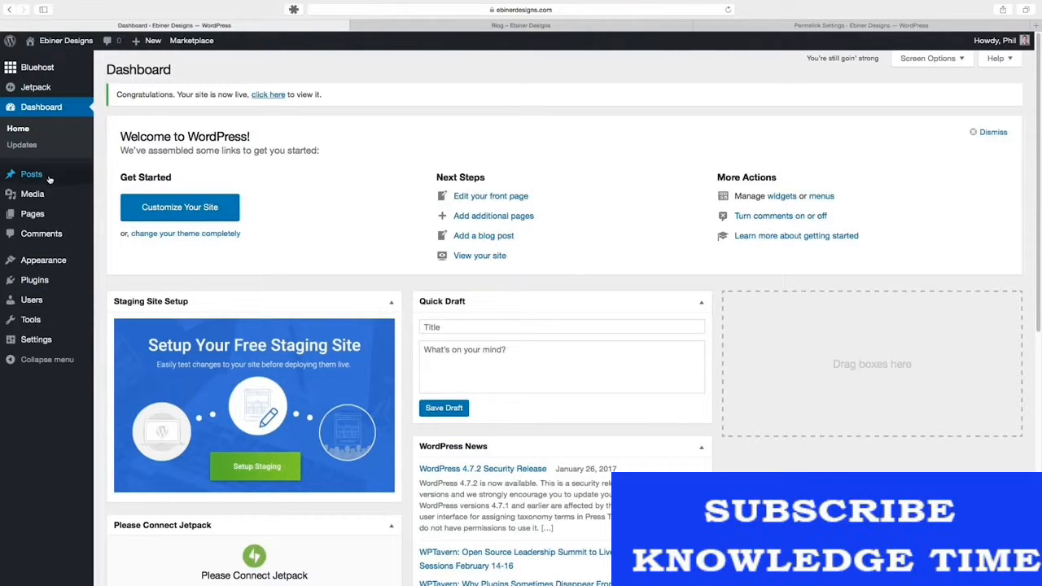
mouse_move(41, 174)
click(110, 176)
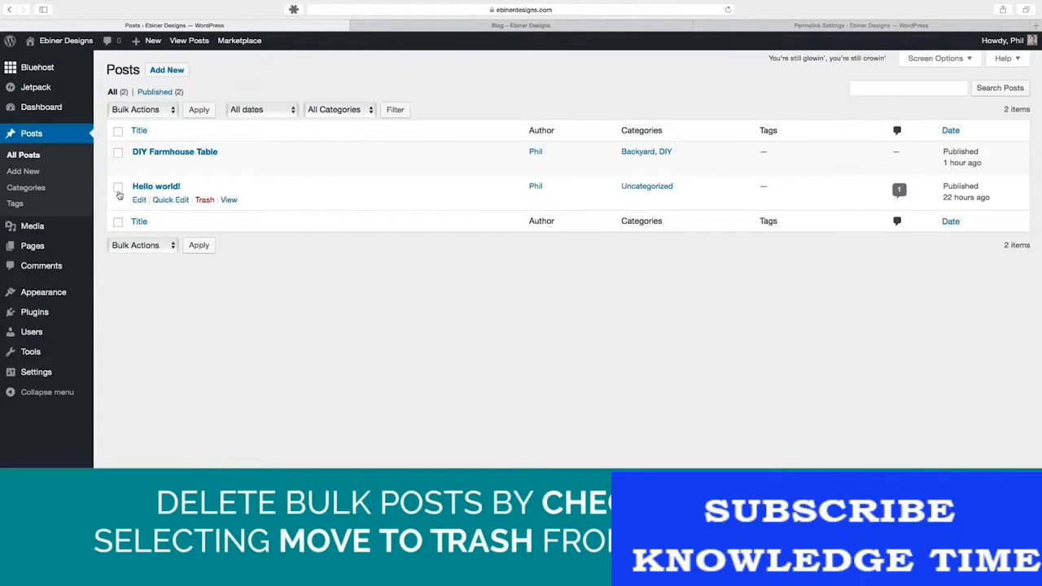
click(118, 189)
click(148, 113)
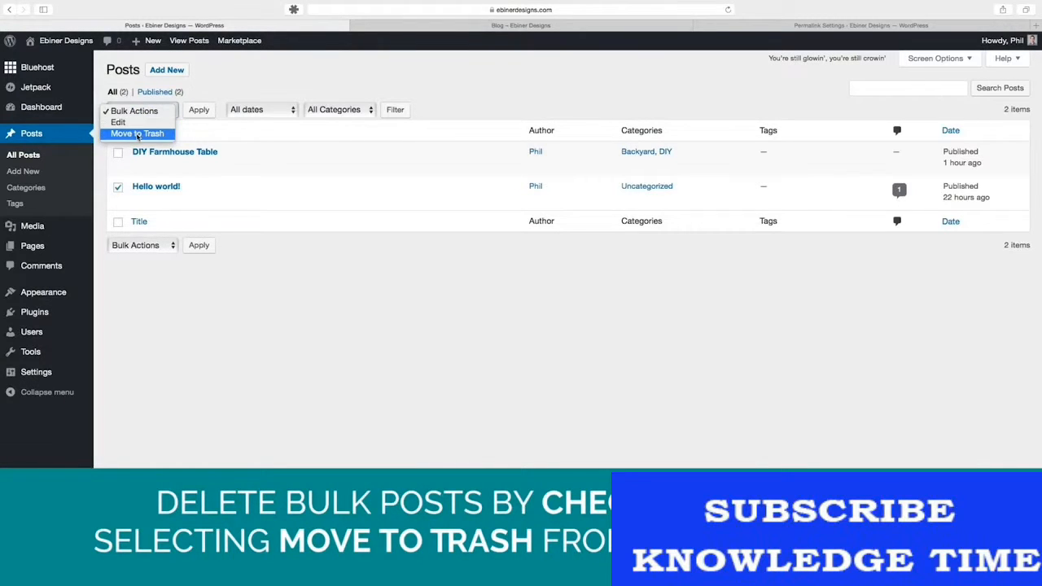
click(216, 201)
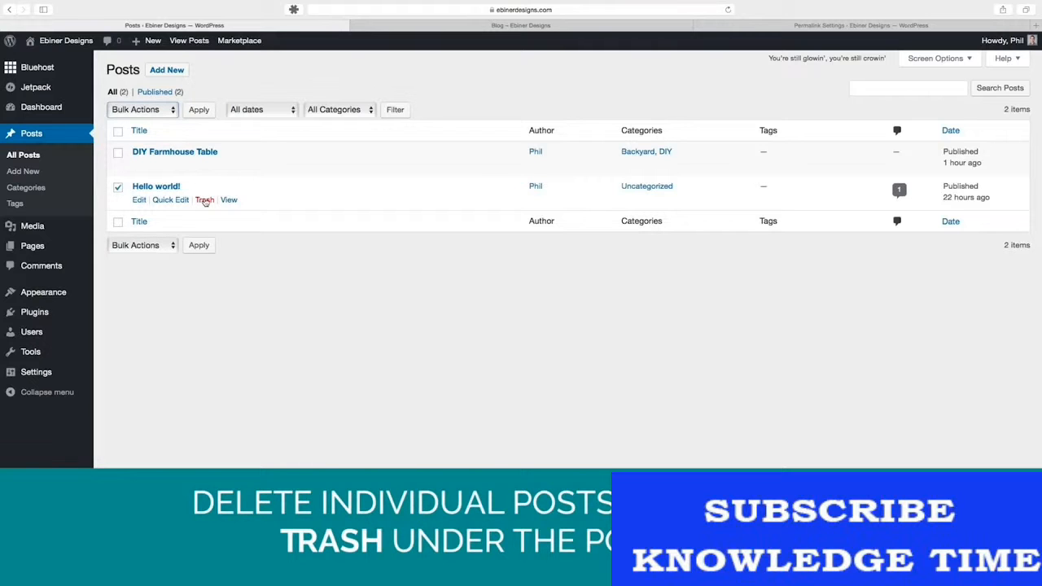
click(205, 201)
Reload the public blog page and check its post listing and sidebar.
click(651, 26)
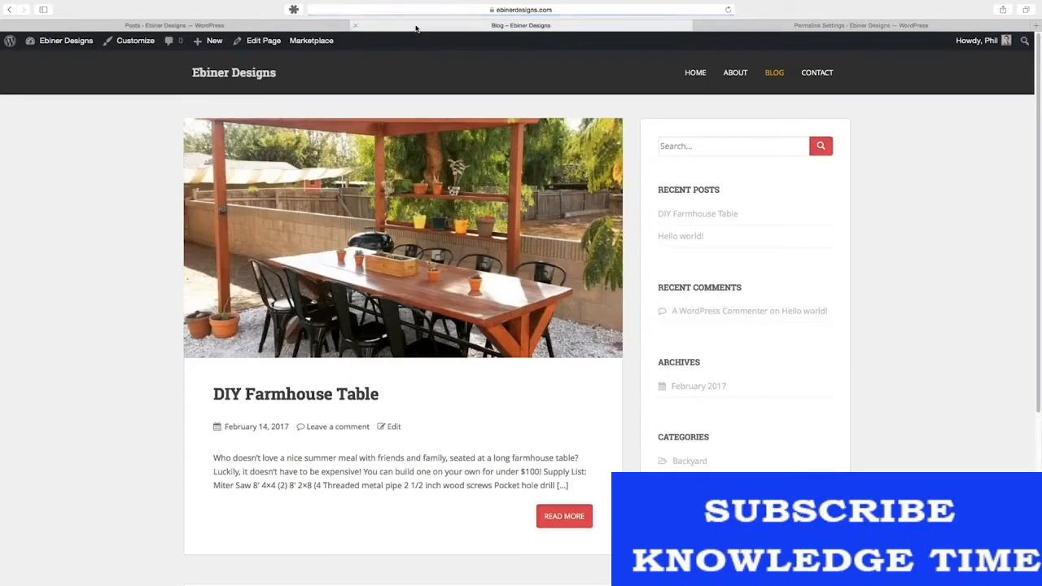
click(775, 73)
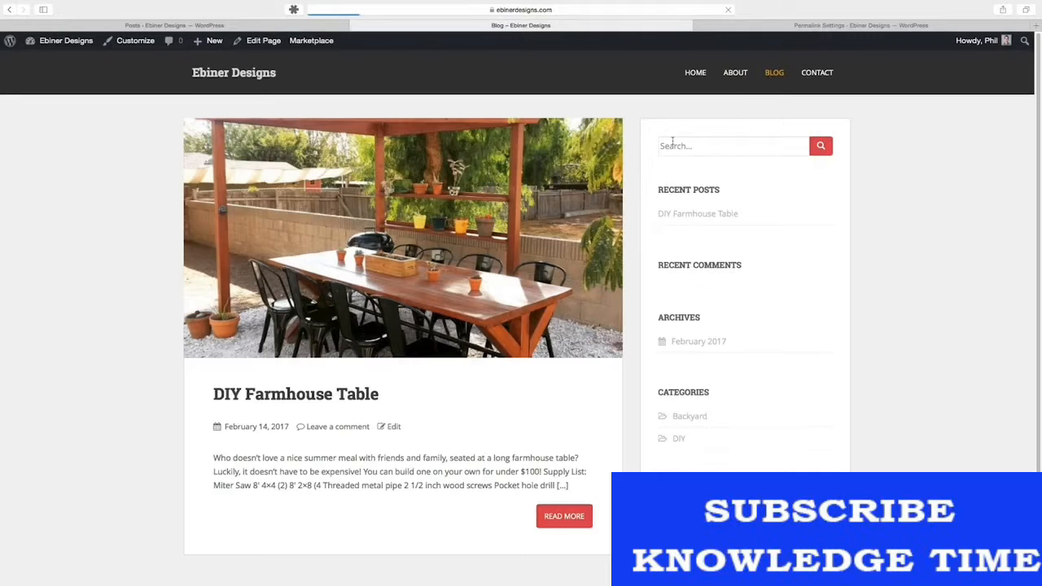
scroll(717, 167, down, 3)
scroll(624, 158, up, 3)
Create a new blog post titled "Bathroom Ladder".
click(263, 27)
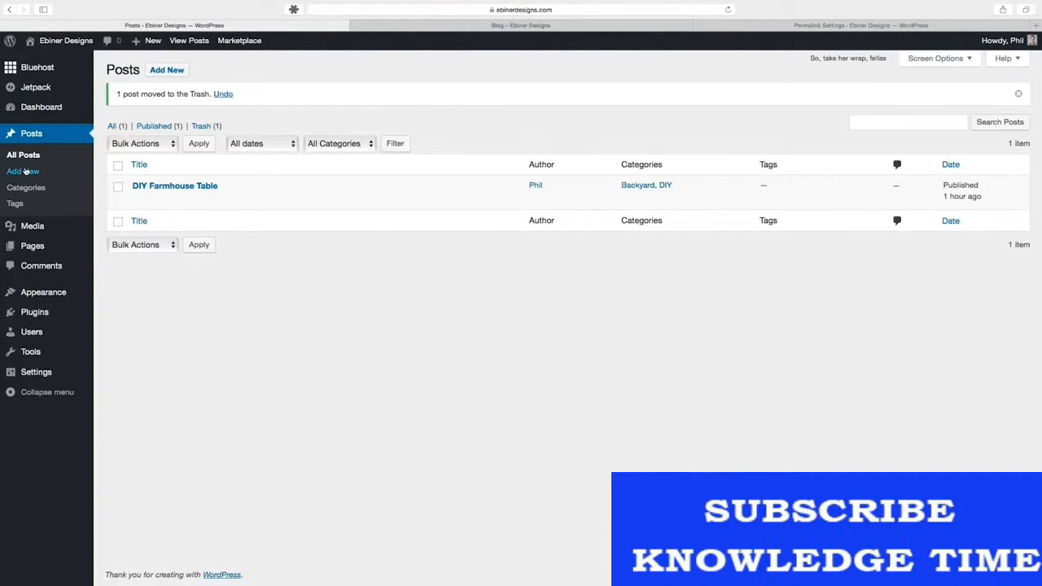
mouse_move(149, 42)
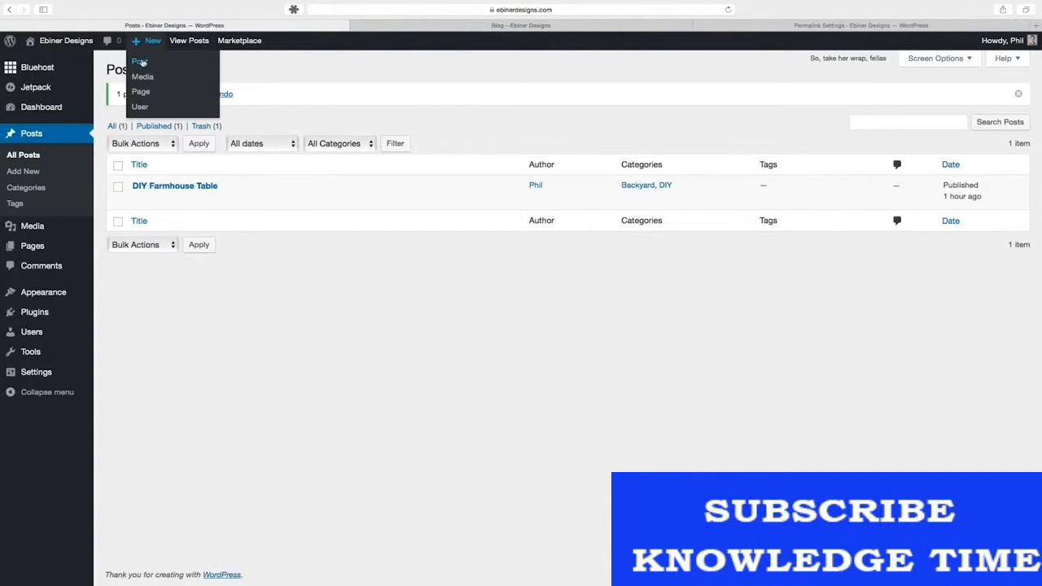
click(140, 63)
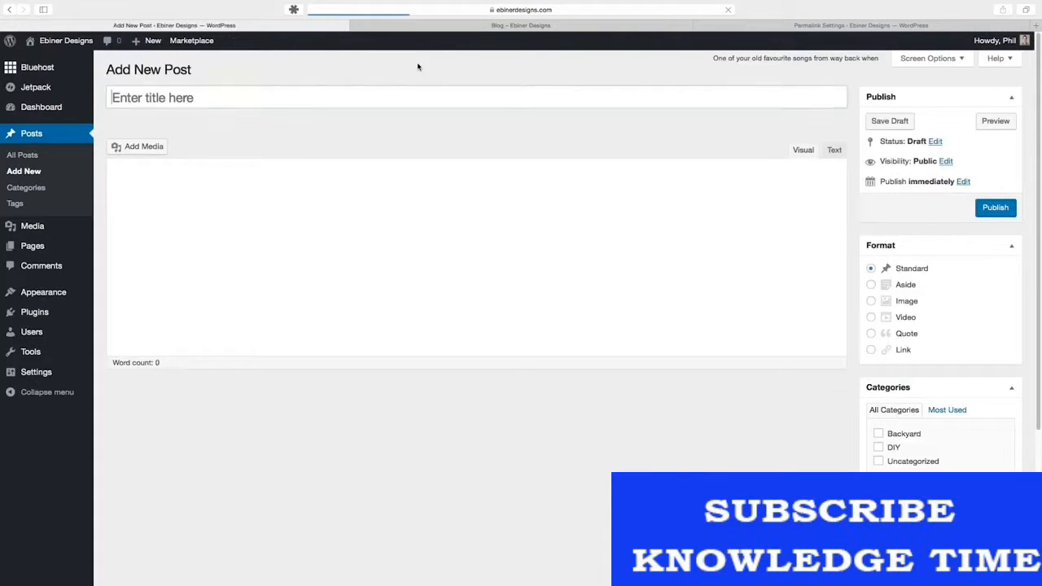
click(270, 97)
text(Bath)
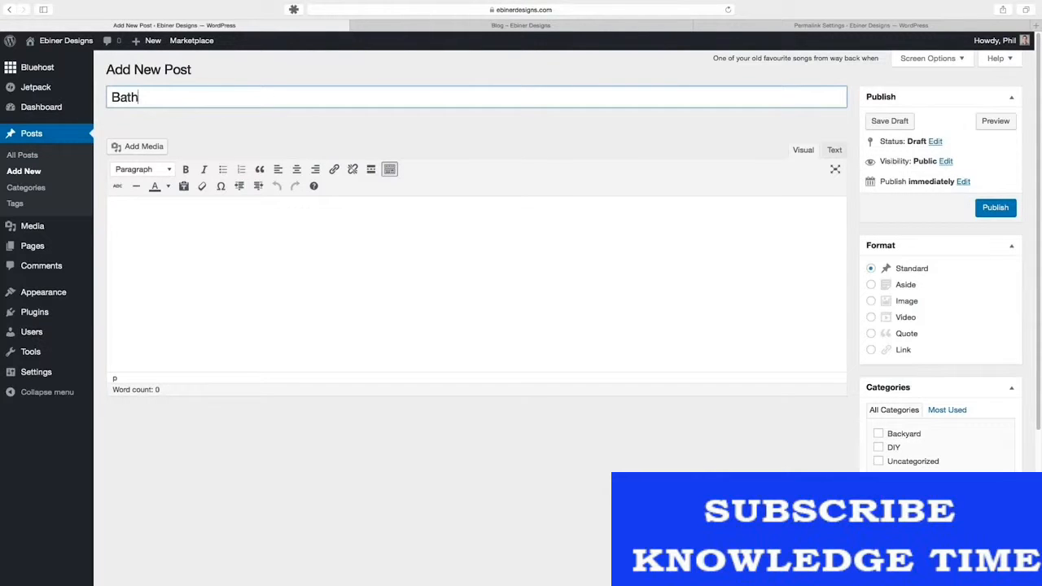
text(room Ladder)
click(530, 265)
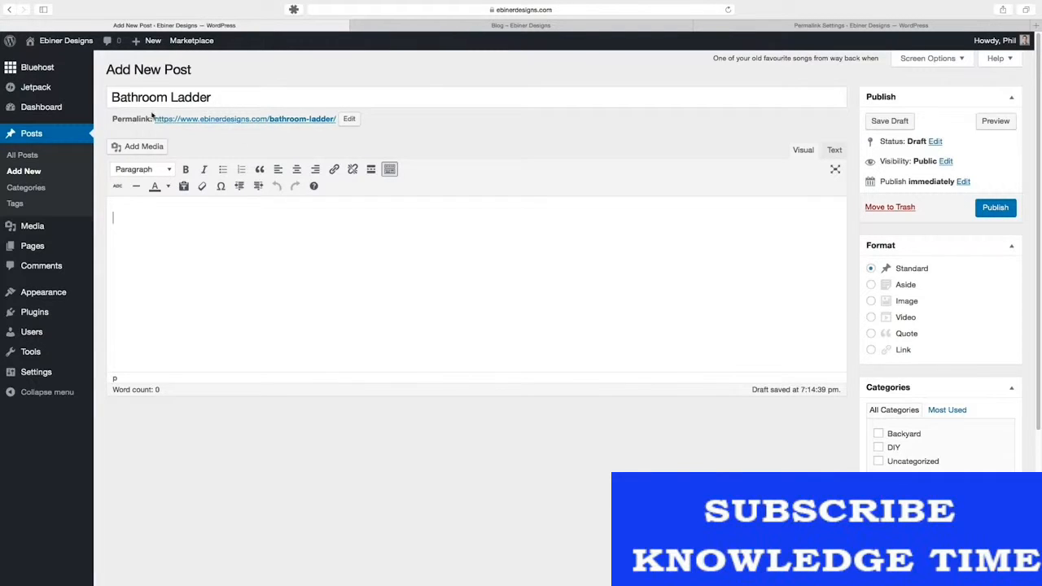
Check the new post's permalink against the URL structure options in the site's permalink settings.
drag(218, 97, 99, 94)
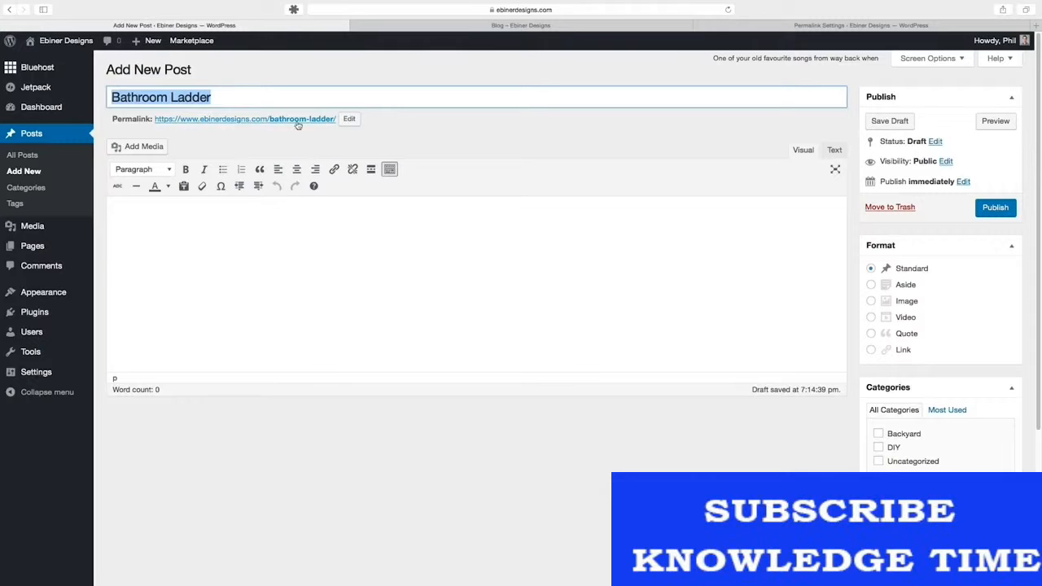
mouse_move(49, 370)
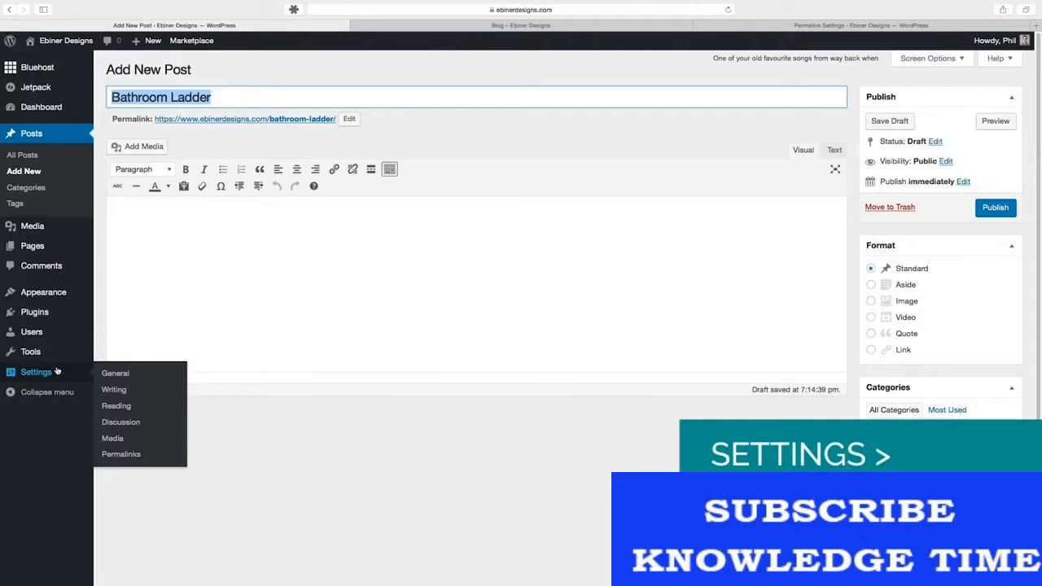
click(783, 27)
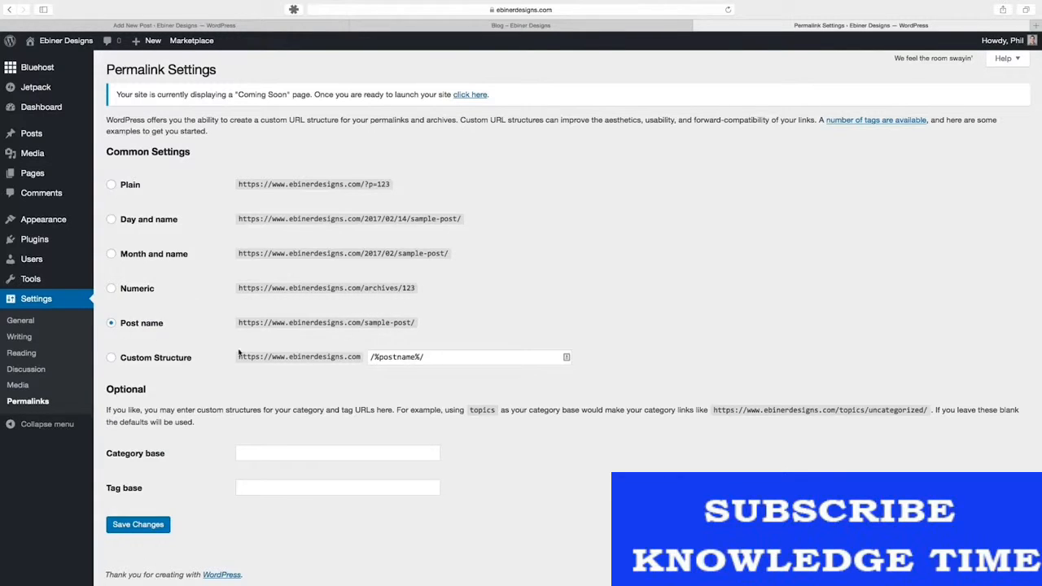
click(174, 25)
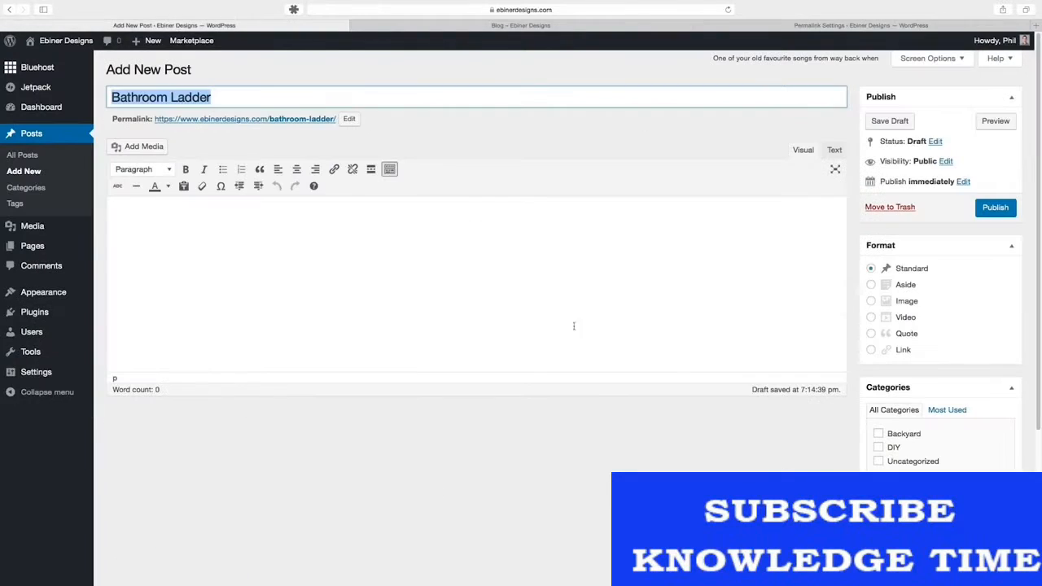
Insert the photo of the wooden towel ladder from the media library into the post body.
click(493, 318)
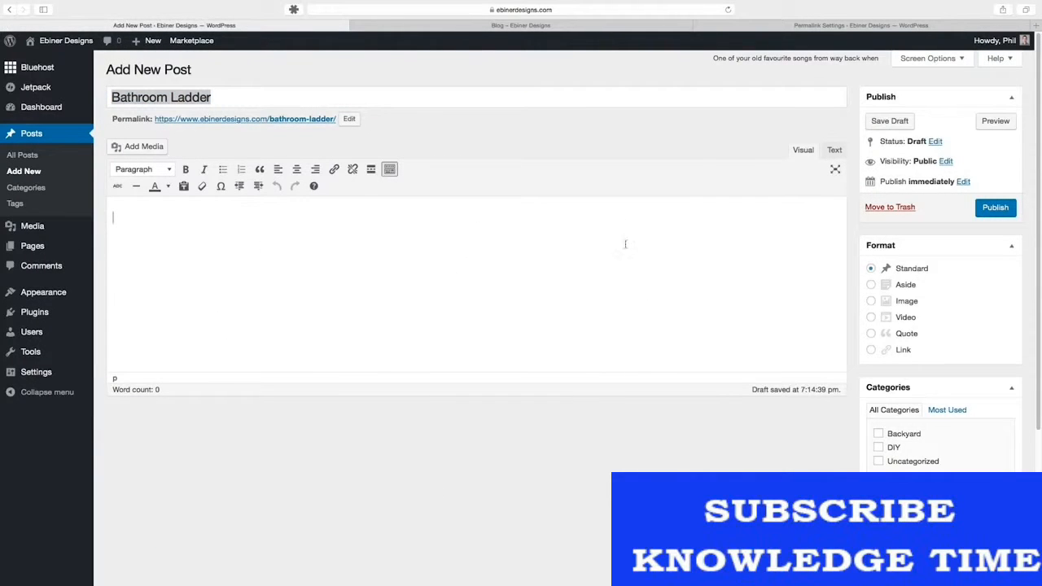
click(146, 146)
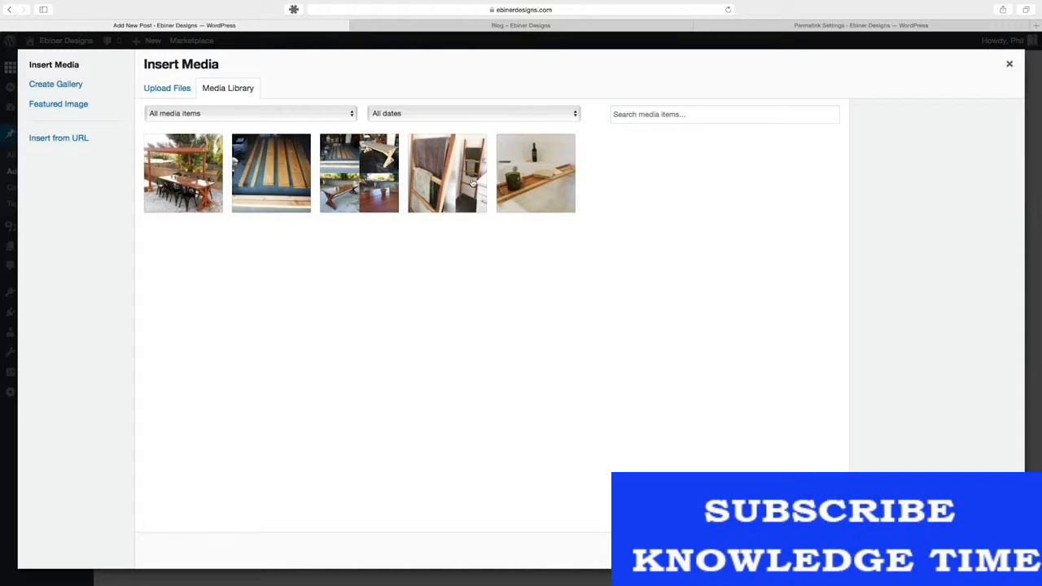
click(453, 175)
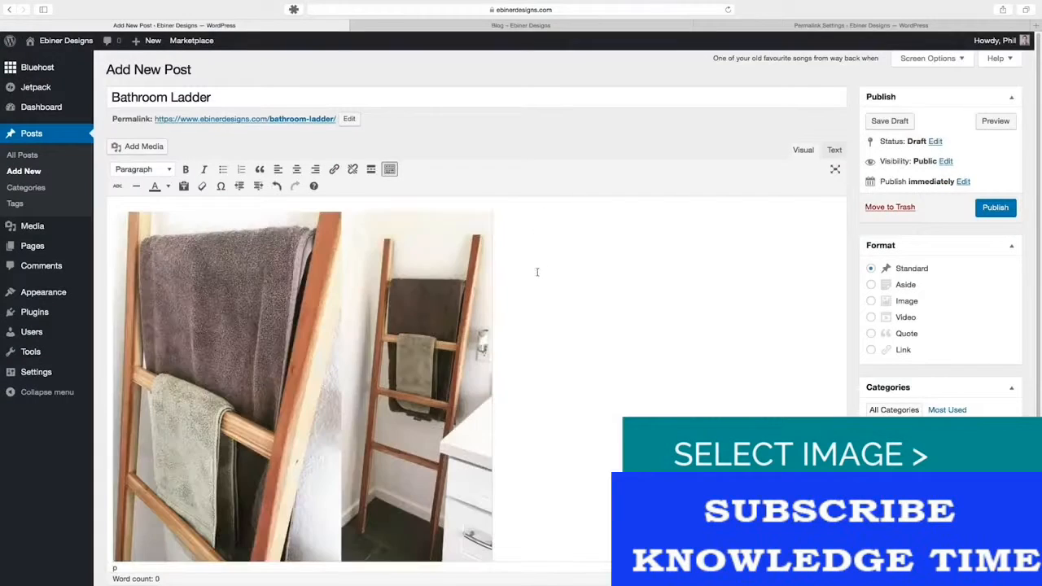
Examine the layout of the published DIY Farmhouse Table post and the format and category options of the new draft.
click(549, 27)
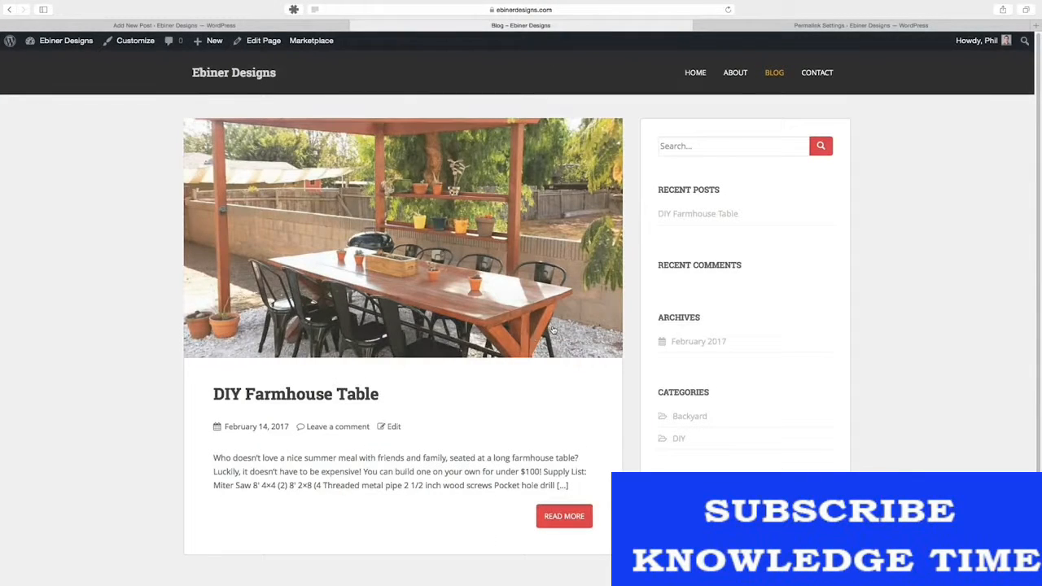
click(341, 396)
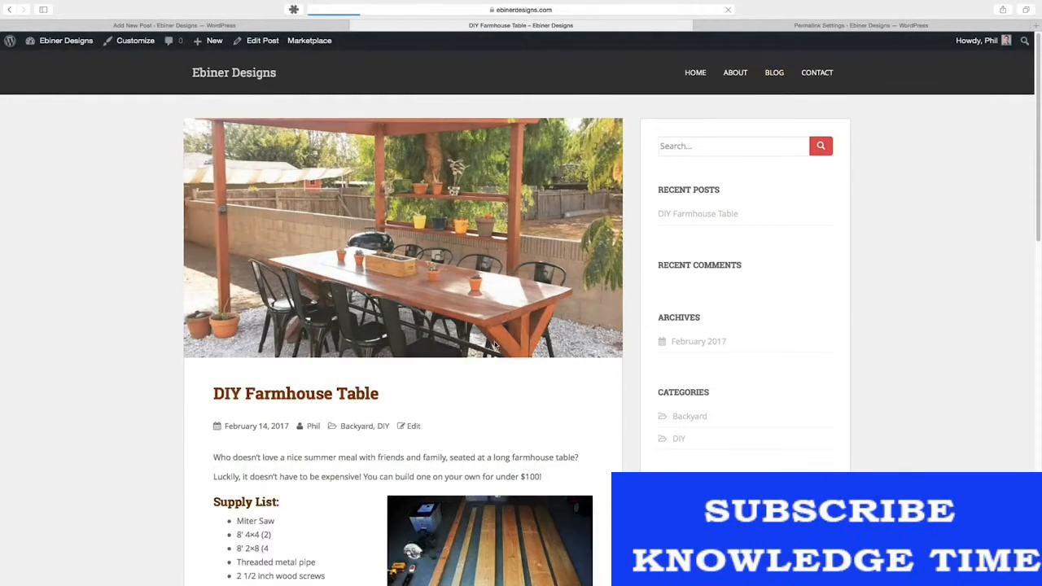
scroll(493, 334, down, 2)
scroll(492, 326, down, 2)
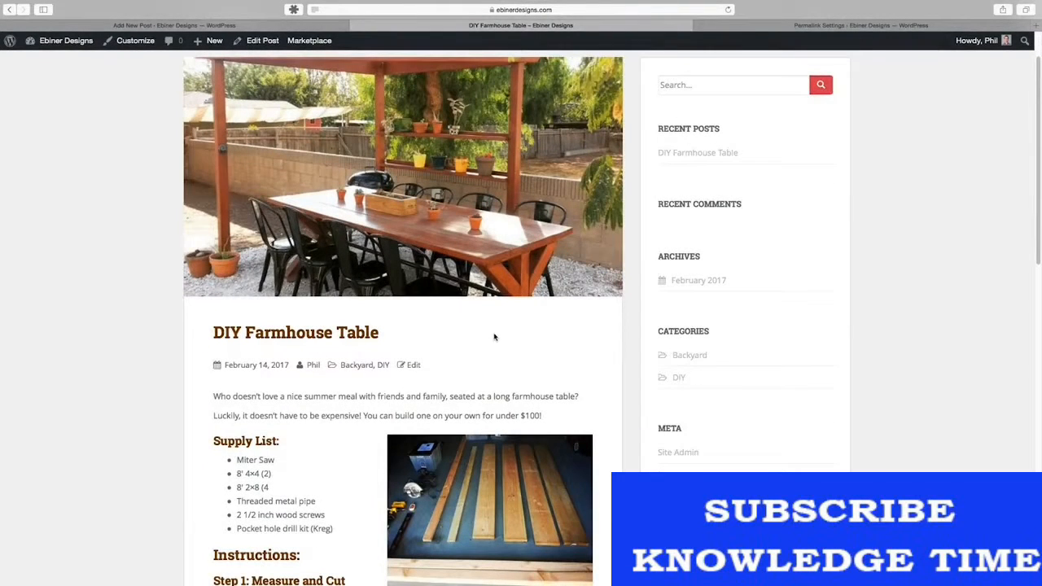
scroll(511, 321, down, 4)
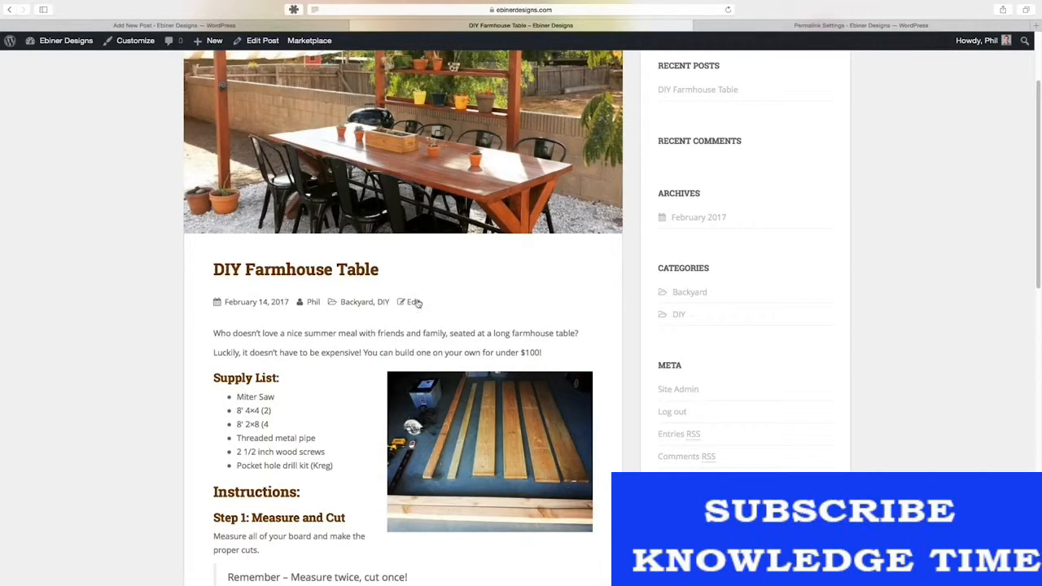
click(236, 29)
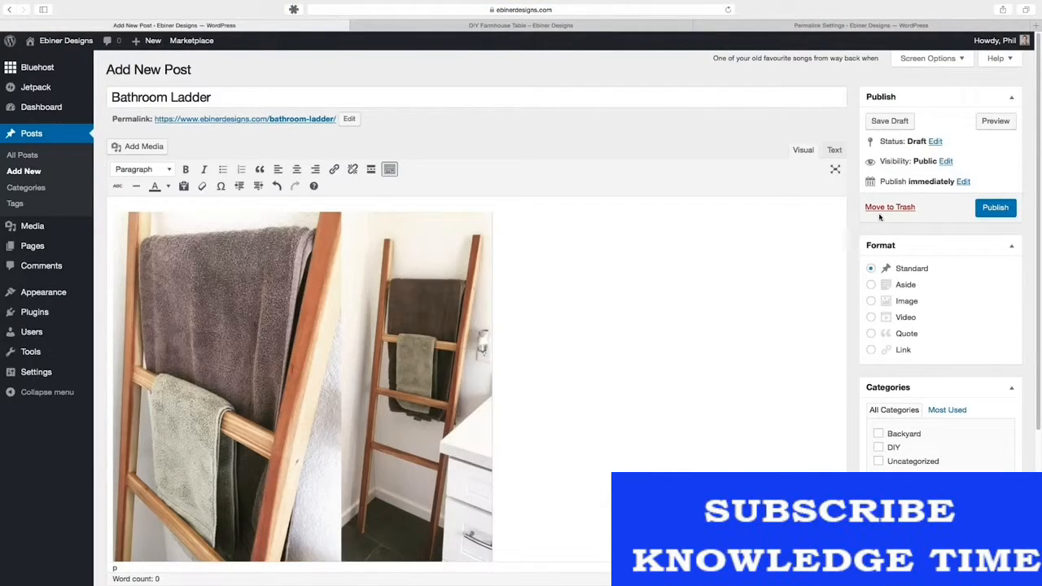
scroll(896, 277, down, 1)
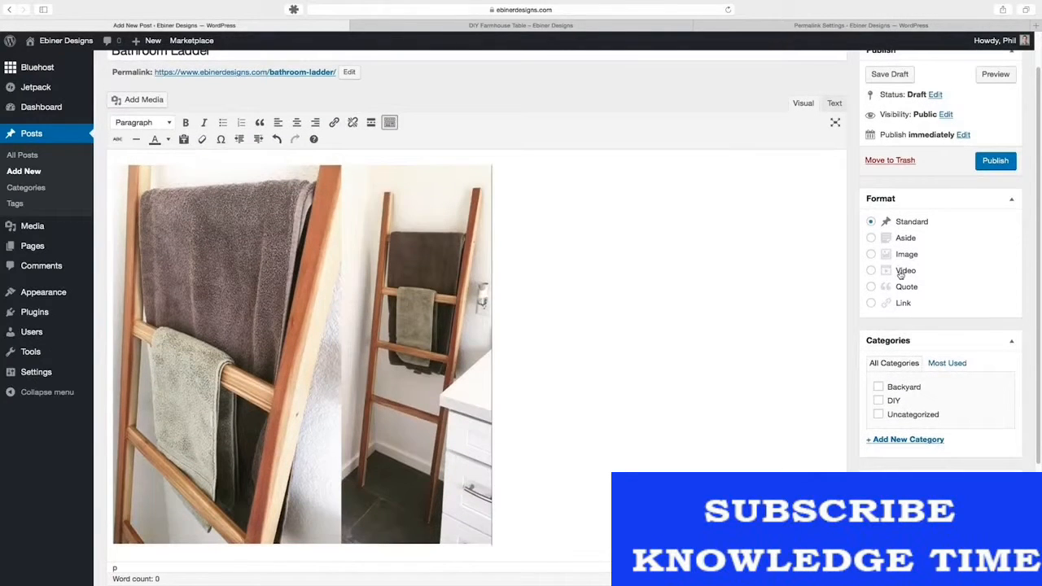
click(585, 28)
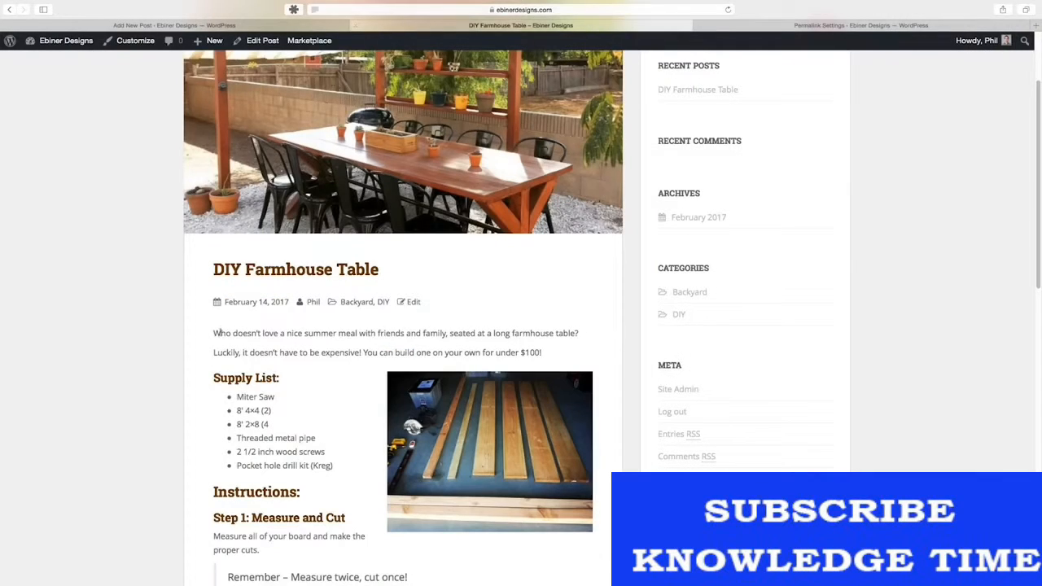
click(279, 28)
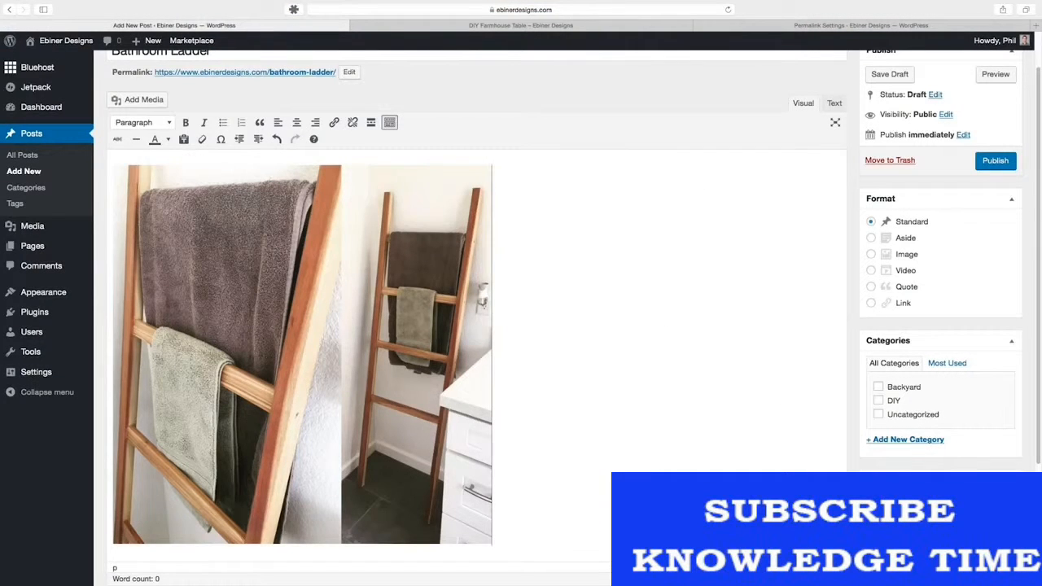
Add the introductory line "This is a bathroom ladder." above the ladder image.
click(109, 189)
key(Return)
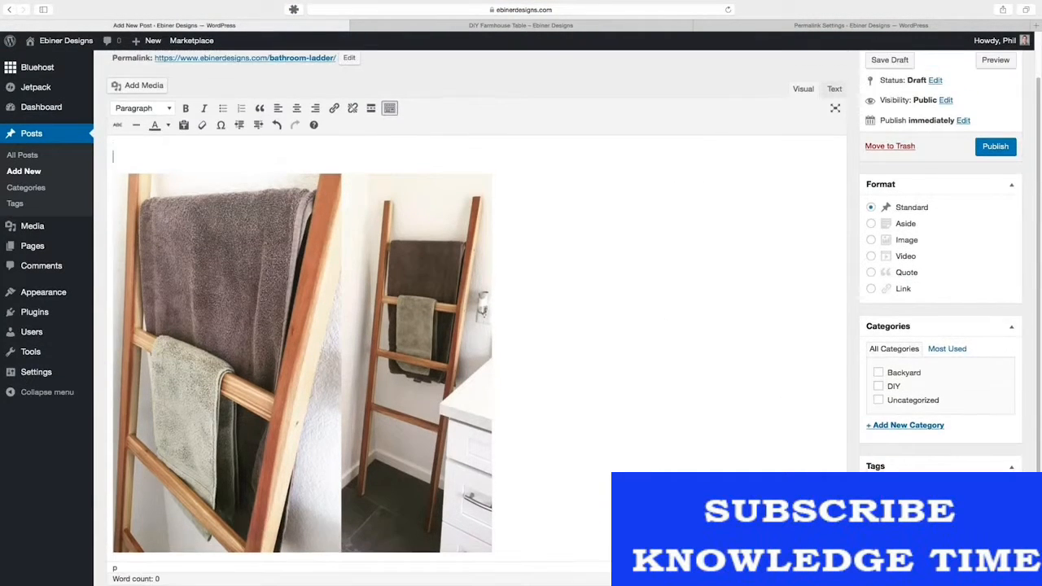
text(This is a bathroom ladd)
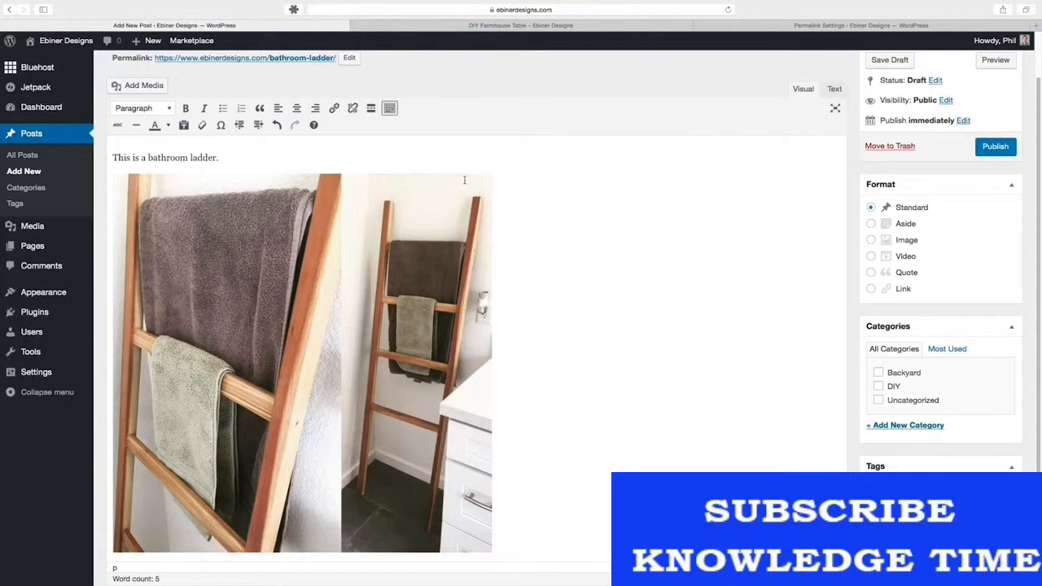
text(er.)
Add the line "Supplies List" between the introduction and the image, and format it as Heading 2.
key(Return)
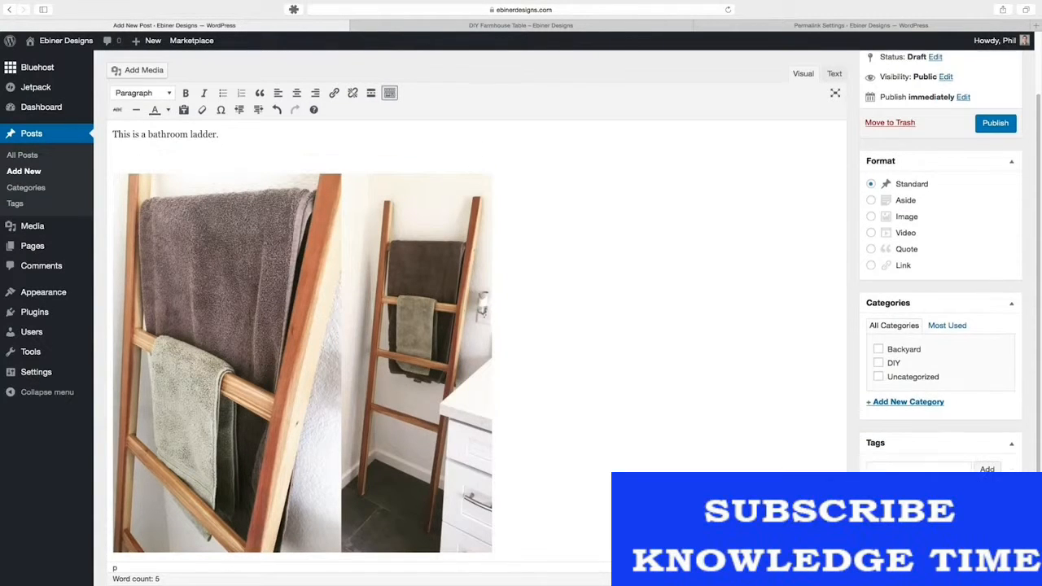
text(Supplies List)
drag(165, 156, 112, 157)
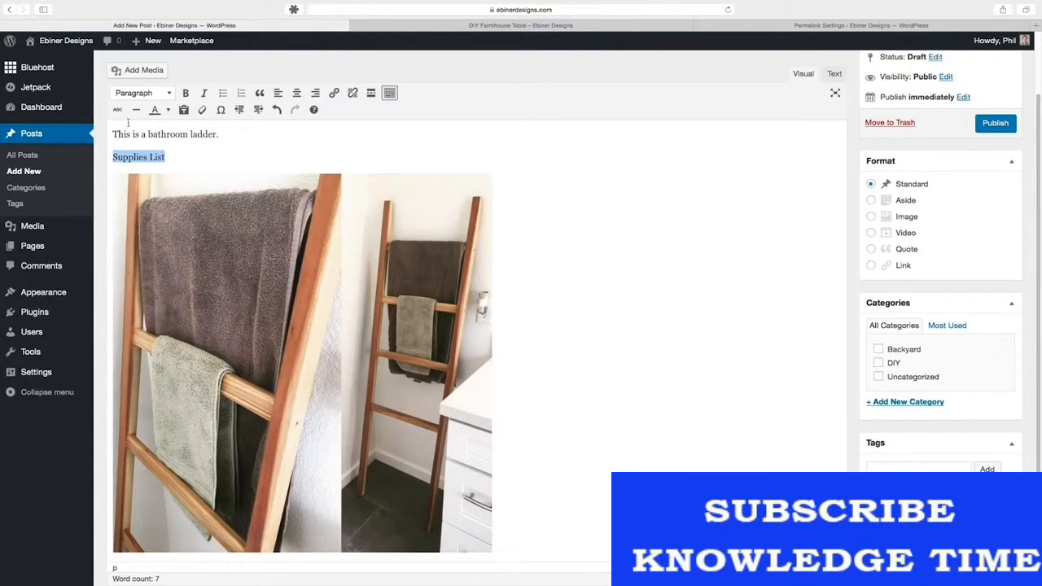
click(162, 94)
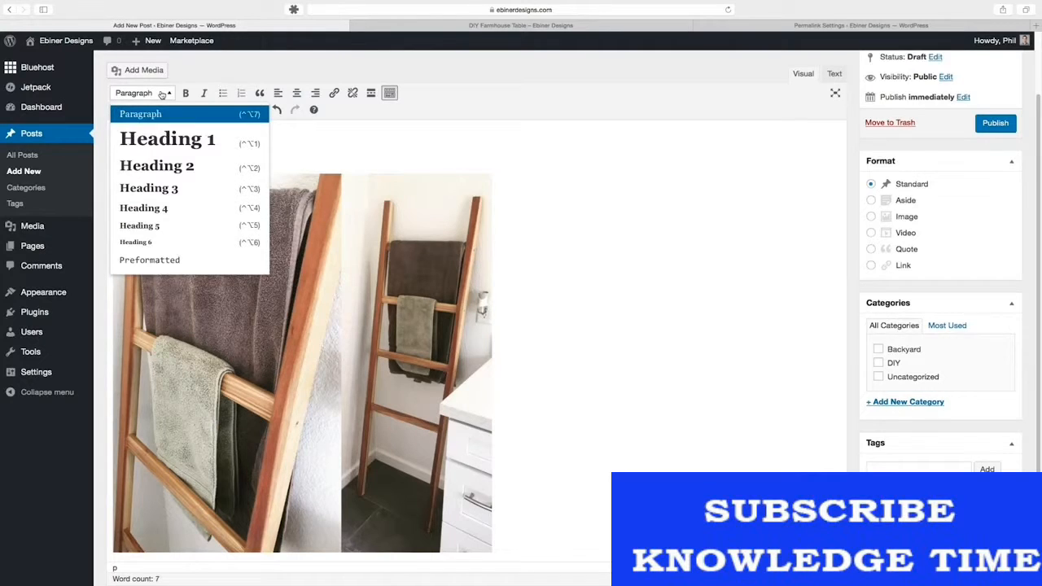
click(186, 167)
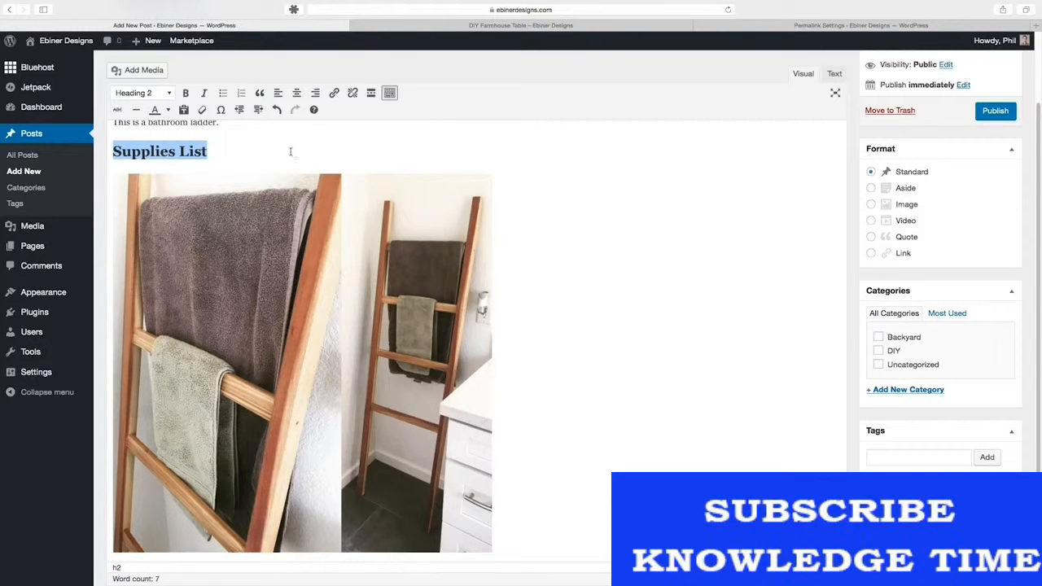
scroll(298, 158, up, 1)
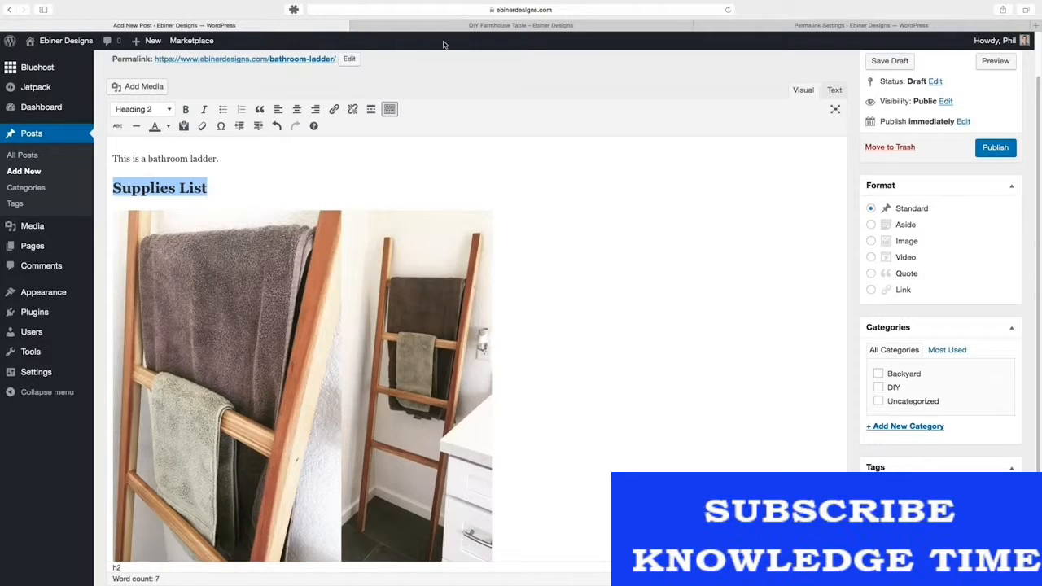
Add a bulleted list below the "Supplies List" heading with the items wood, screw and wood glue.
click(206, 187)
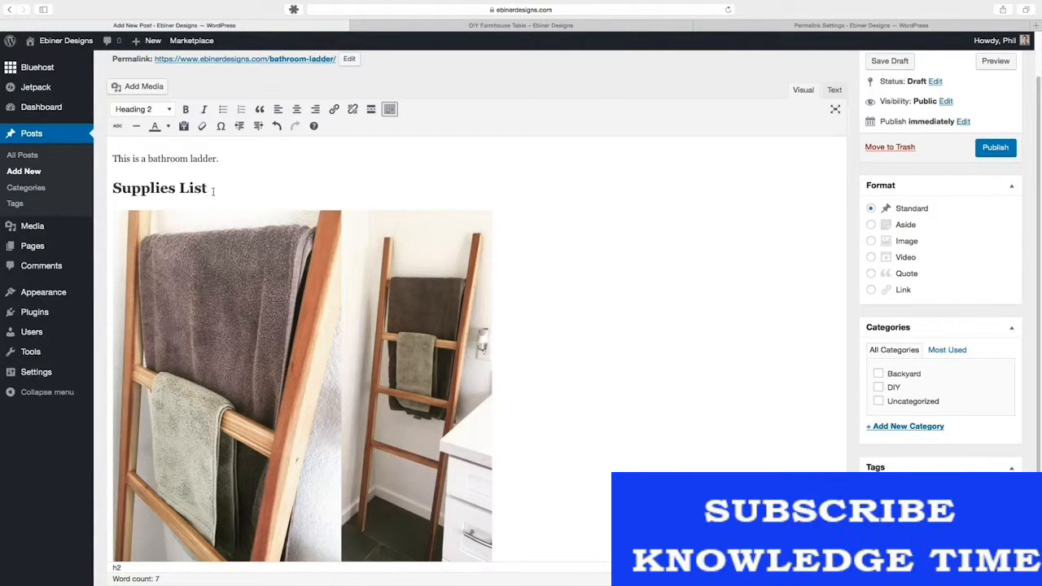
key(Return)
click(222, 92)
text(wood)
key(Return)
text(screw)
key(Return)
text(wood)
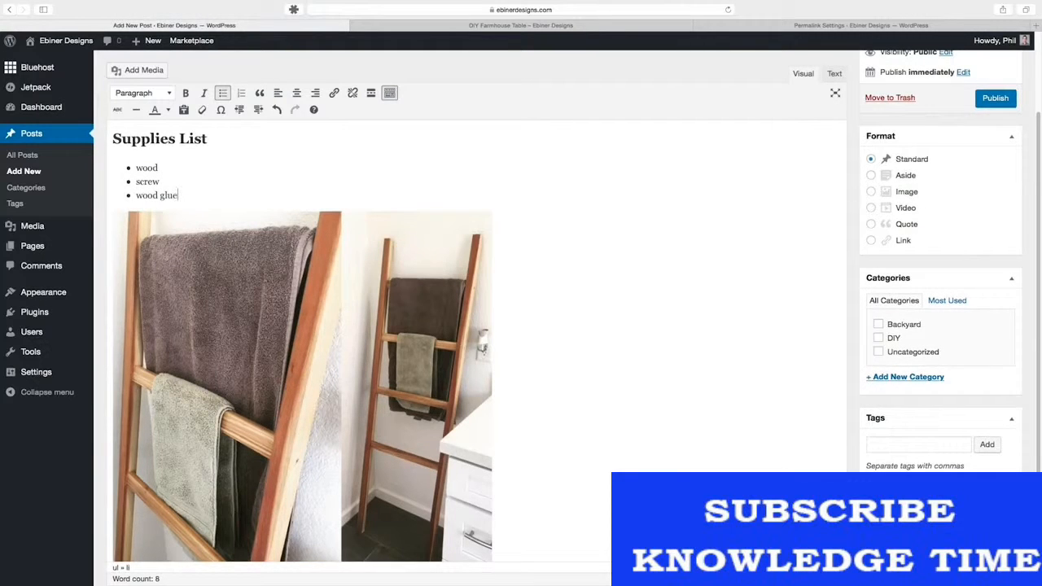
Preview the Bathroom Ladder draft and compare its layout with the published DIY Farmhouse Table post.
scroll(391, 106, up, 5)
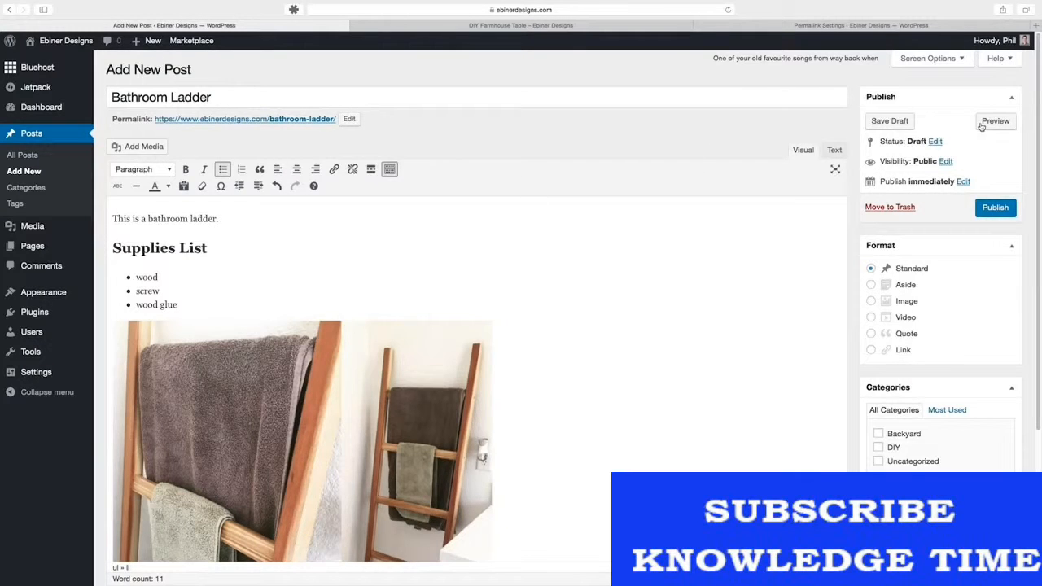
click(986, 120)
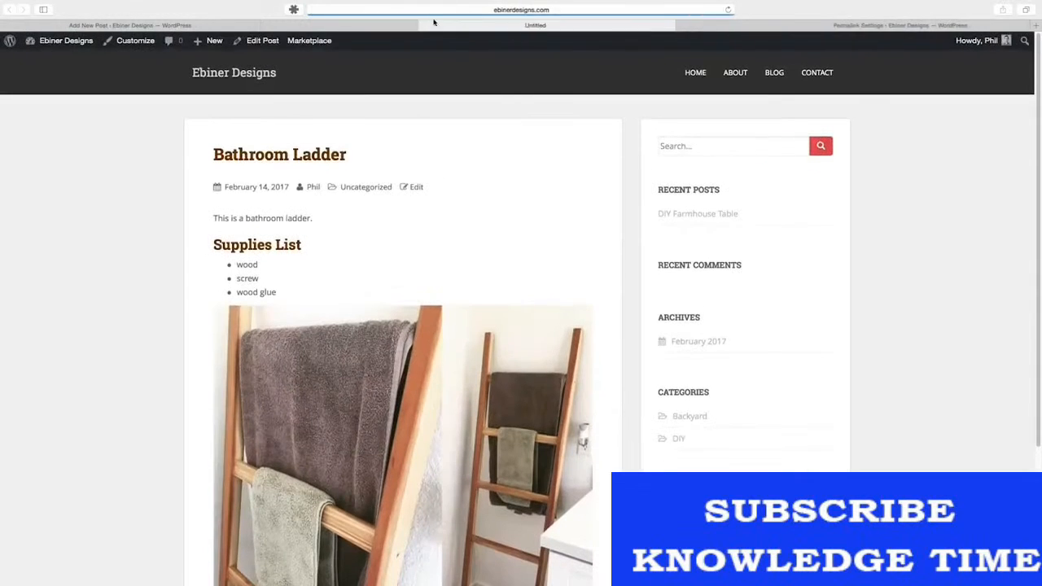
scroll(592, 152, down, 3)
scroll(593, 152, up, 3)
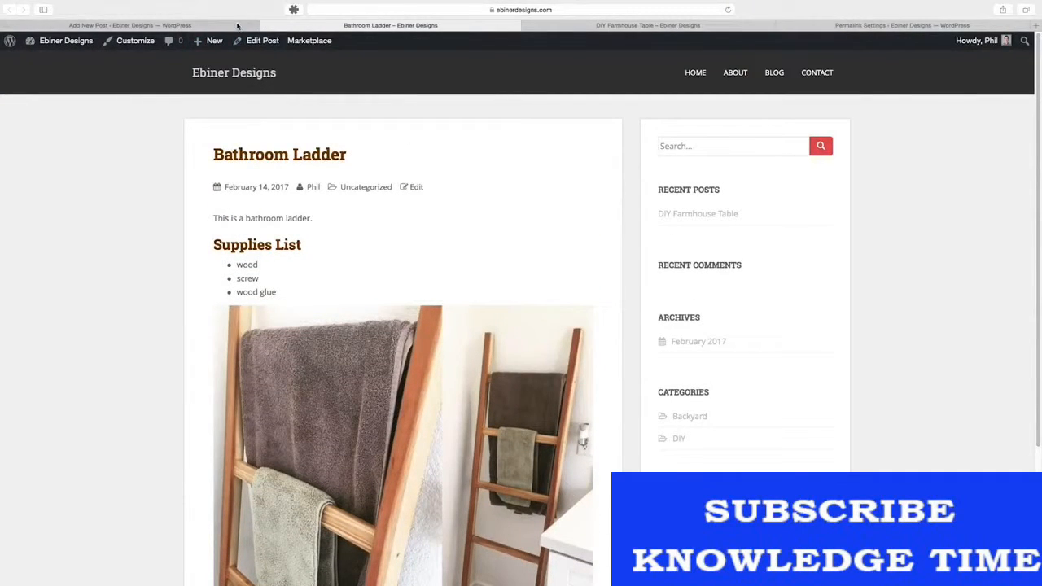
click(619, 26)
scroll(469, 197, up, 3)
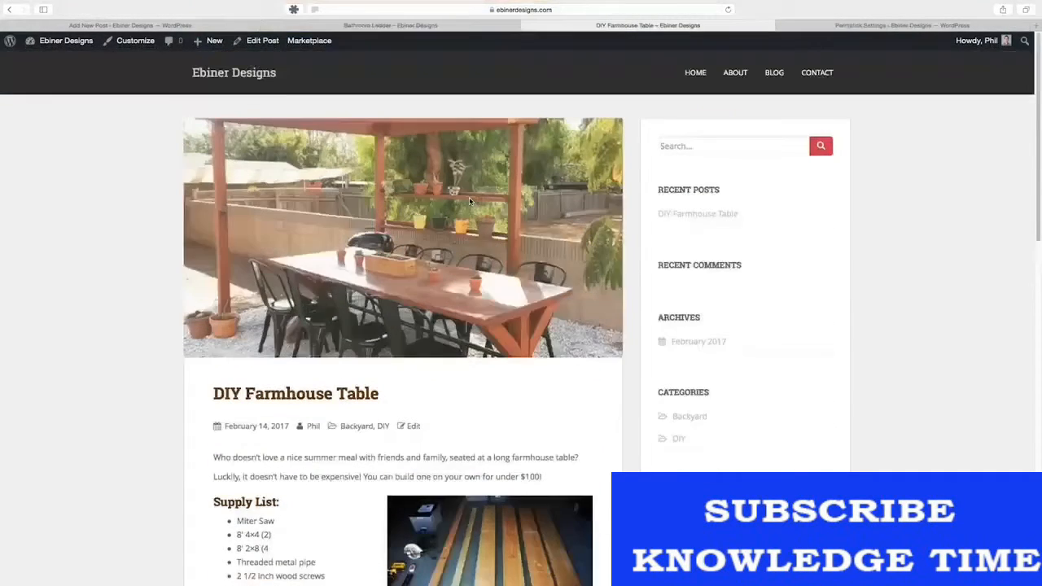
click(223, 26)
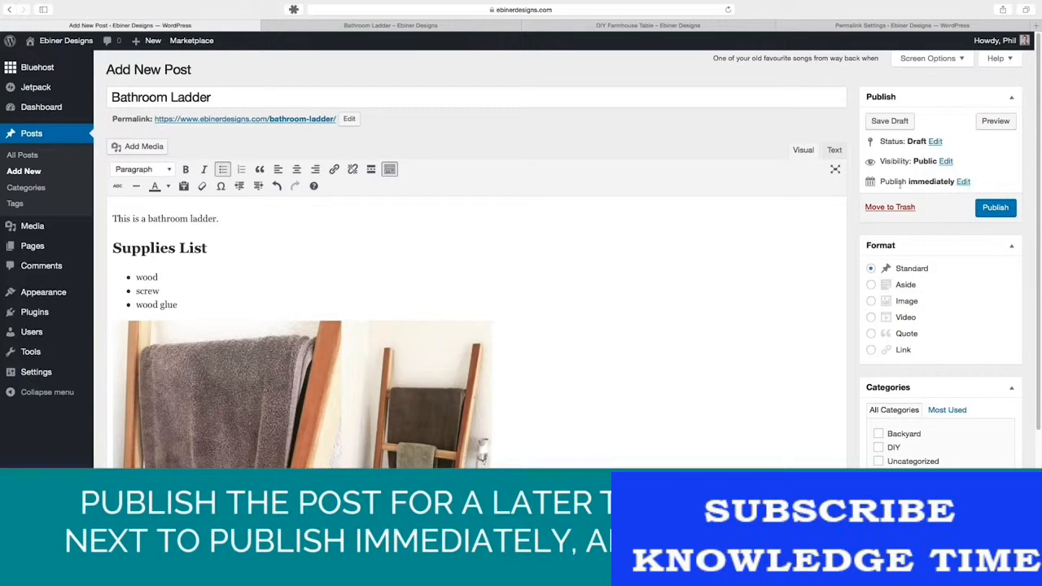
Review the scheduling date options, keep the February 14, 2017 date, and publish the Bathroom Ladder post.
click(963, 182)
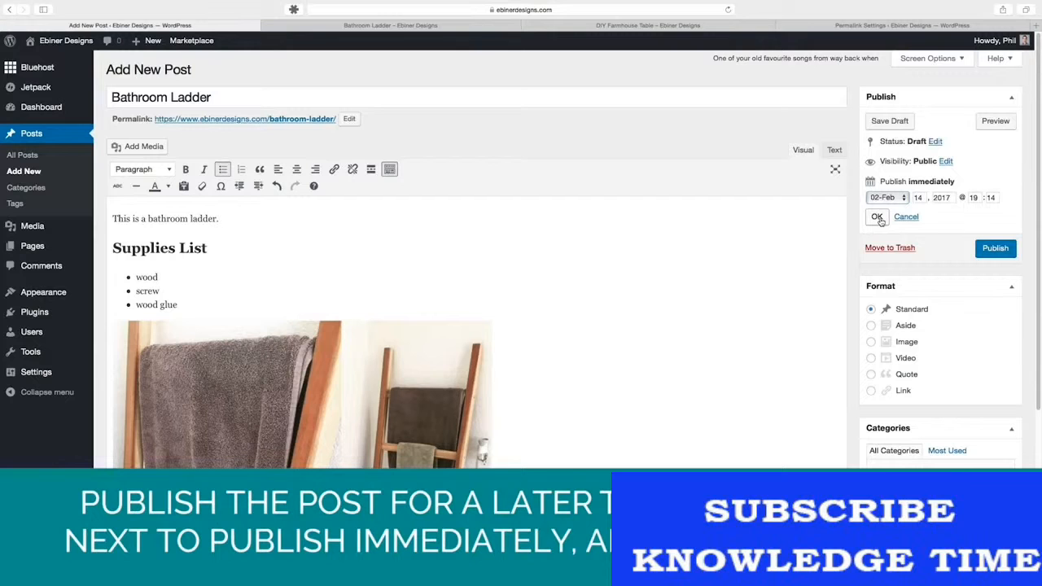
click(878, 218)
click(998, 210)
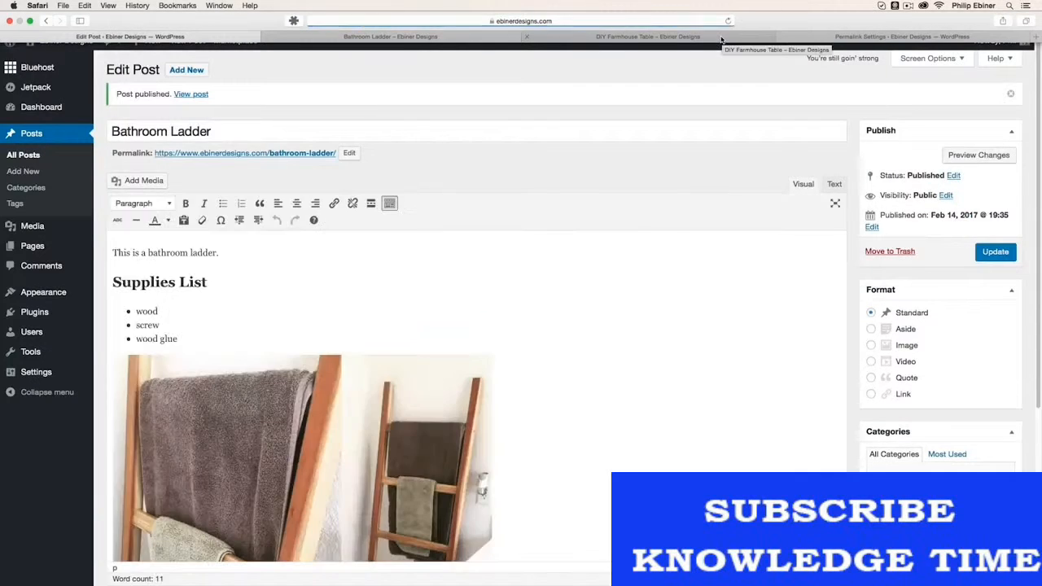
Open the site's Blog page and check how the Bathroom Ladder entry is listed beside the DIY Farmhouse Table post.
click(722, 38)
click(765, 76)
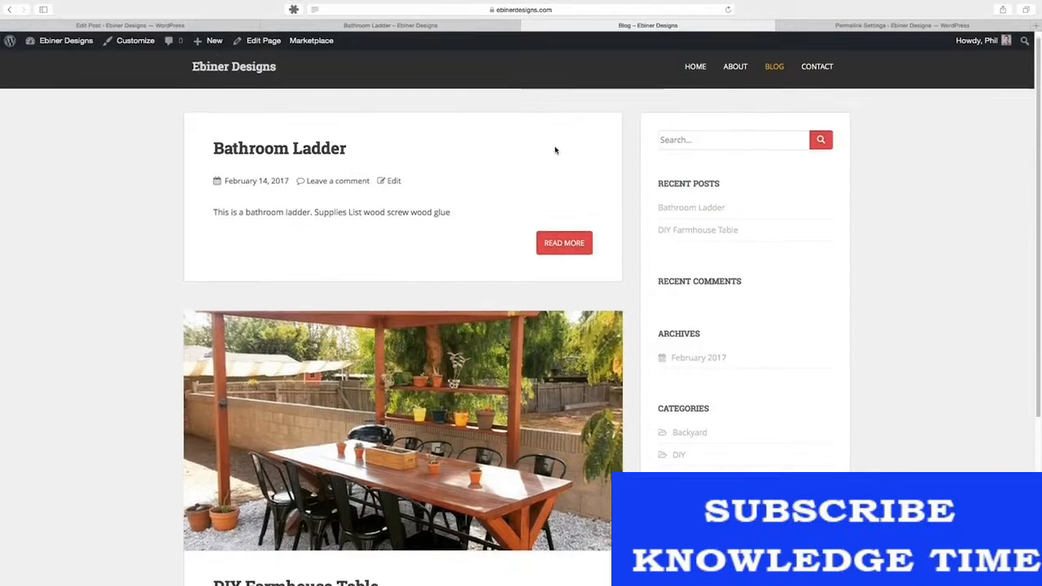
scroll(554, 152, down, 2)
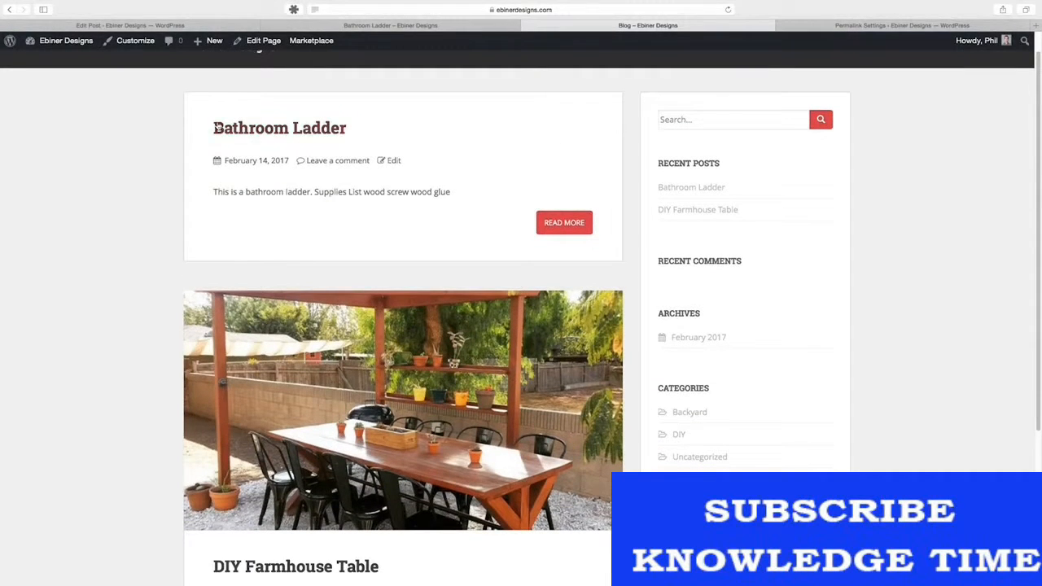
scroll(373, 325, down, 3)
scroll(415, 285, up, 5)
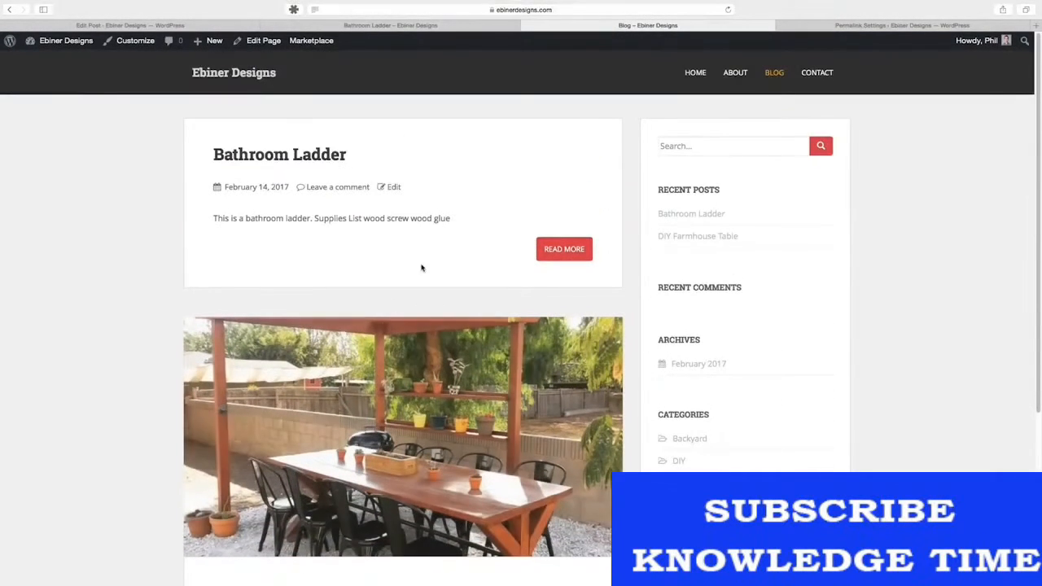
Set Bathroom-Ladder.jpg from the media library as the featured image of the Bathroom Ladder post.
click(203, 26)
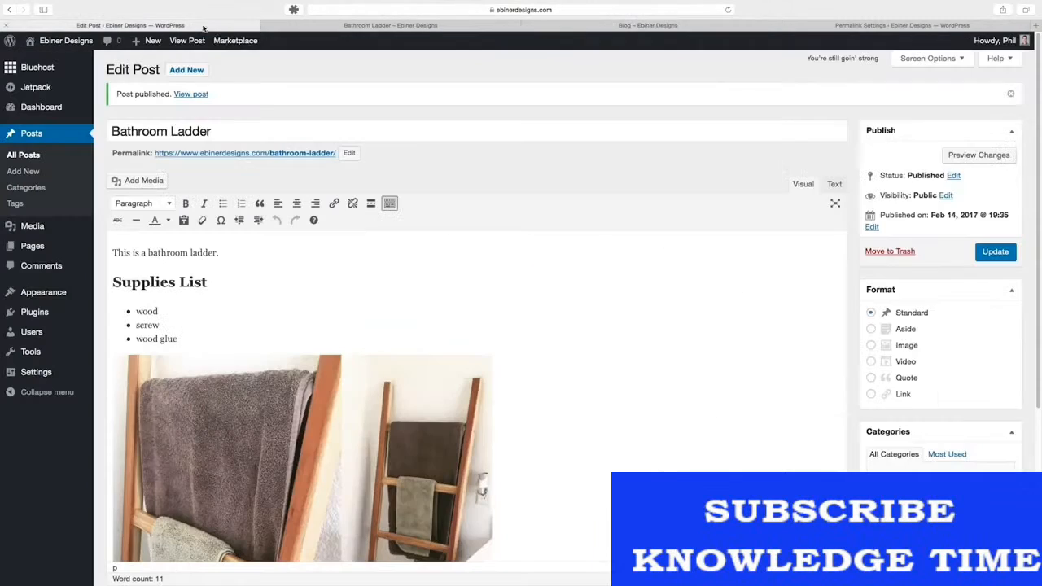
scroll(798, 337, down, 5)
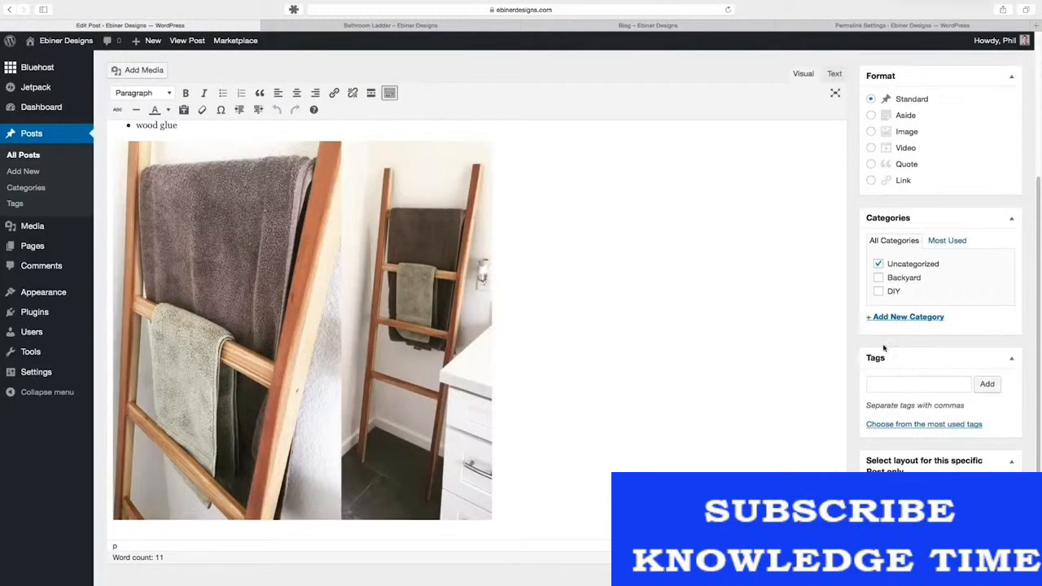
scroll(892, 352, down, 2)
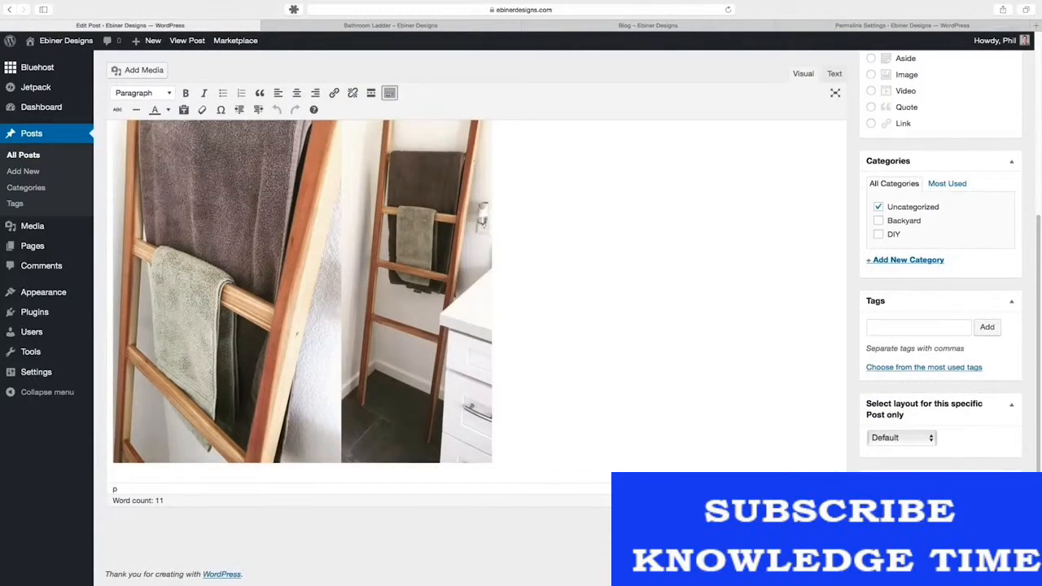
click(903, 505)
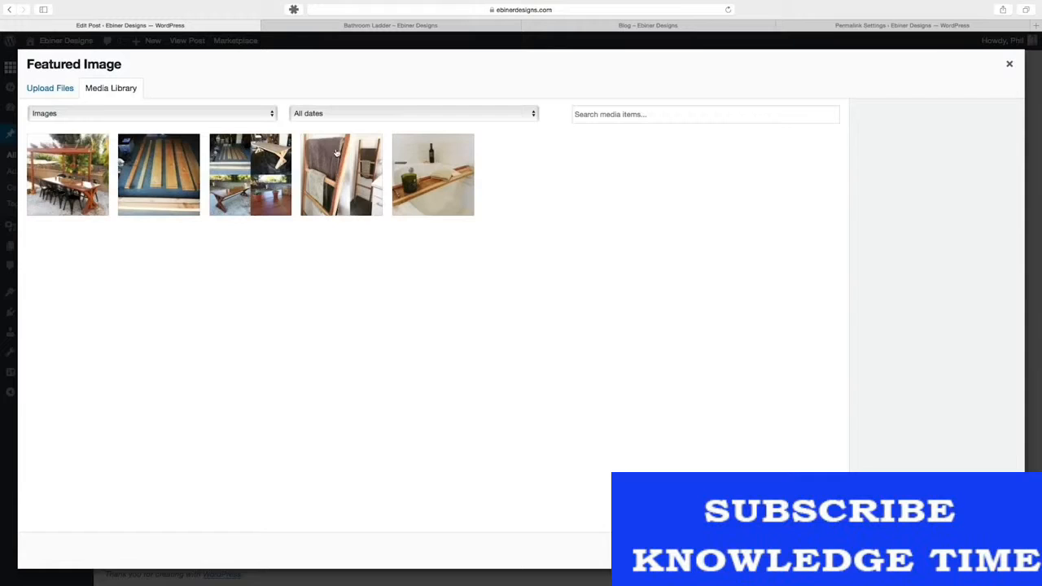
click(339, 174)
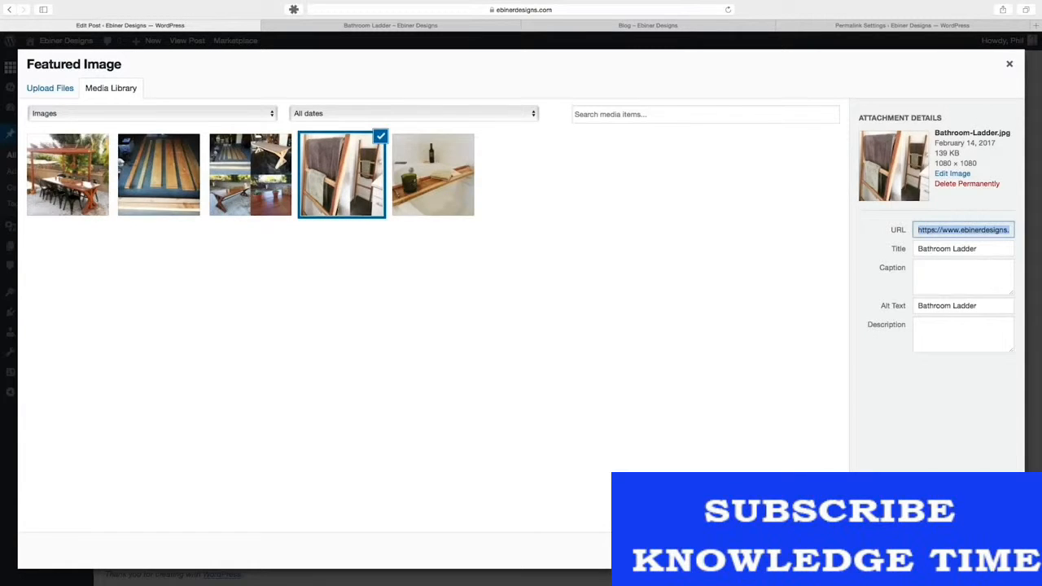
click(974, 550)
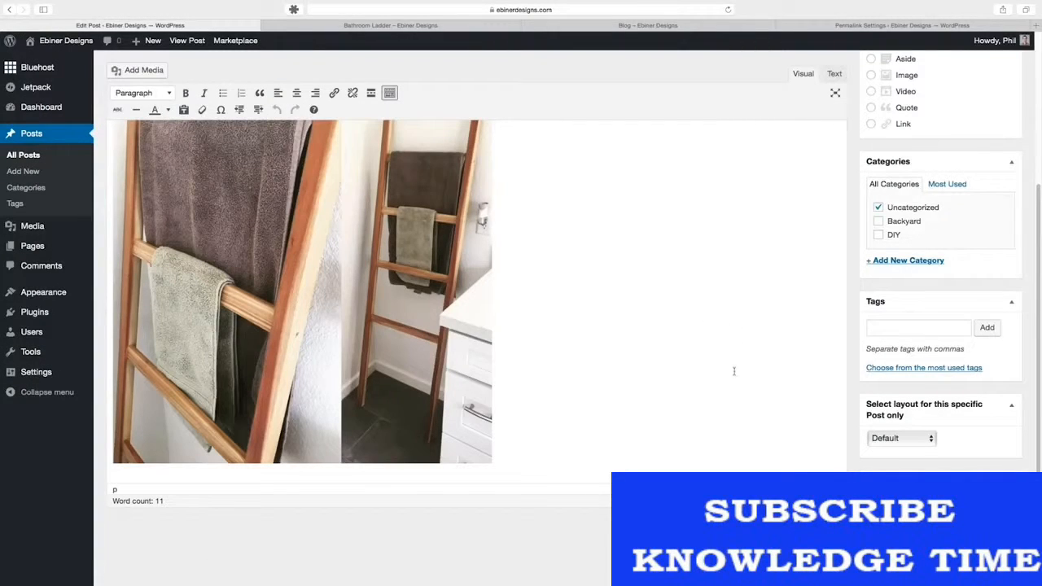
scroll(938, 397, down, 4)
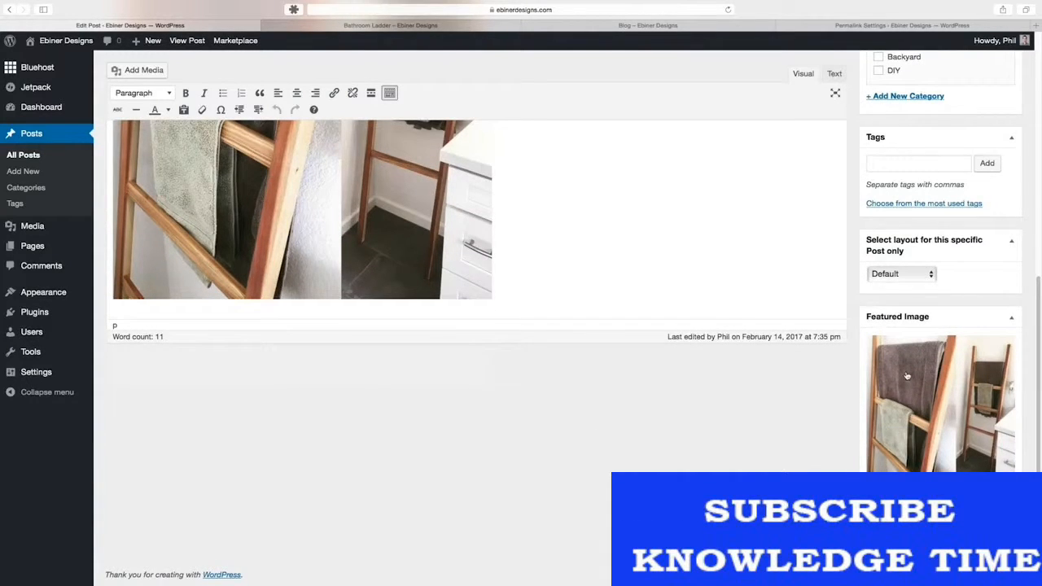
Update the published Bathroom Ladder post to save its featured image.
scroll(907, 376, up, 4)
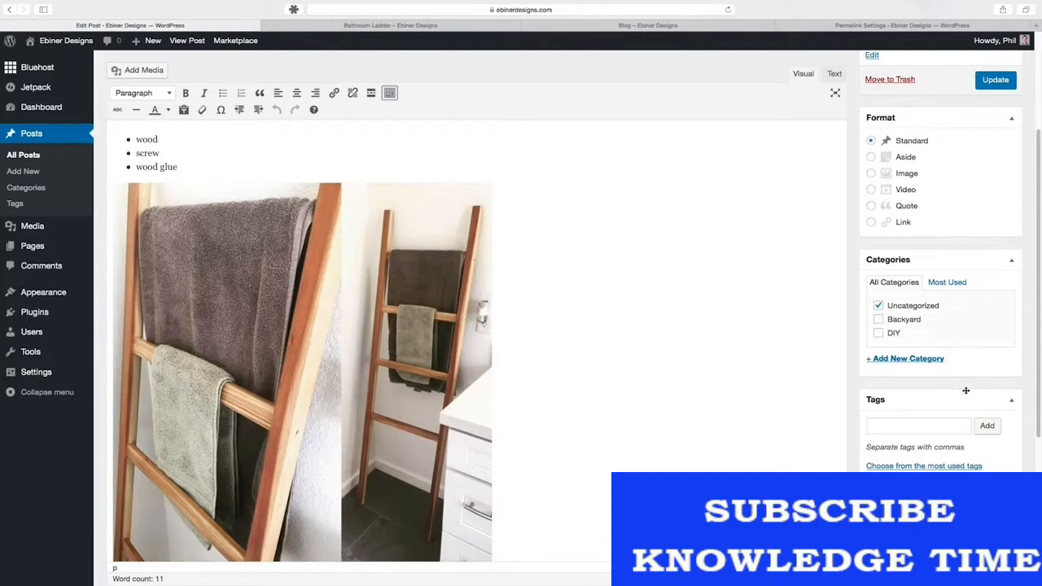
scroll(967, 399, down, 3)
scroll(1007, 232, up, 6)
click(1006, 251)
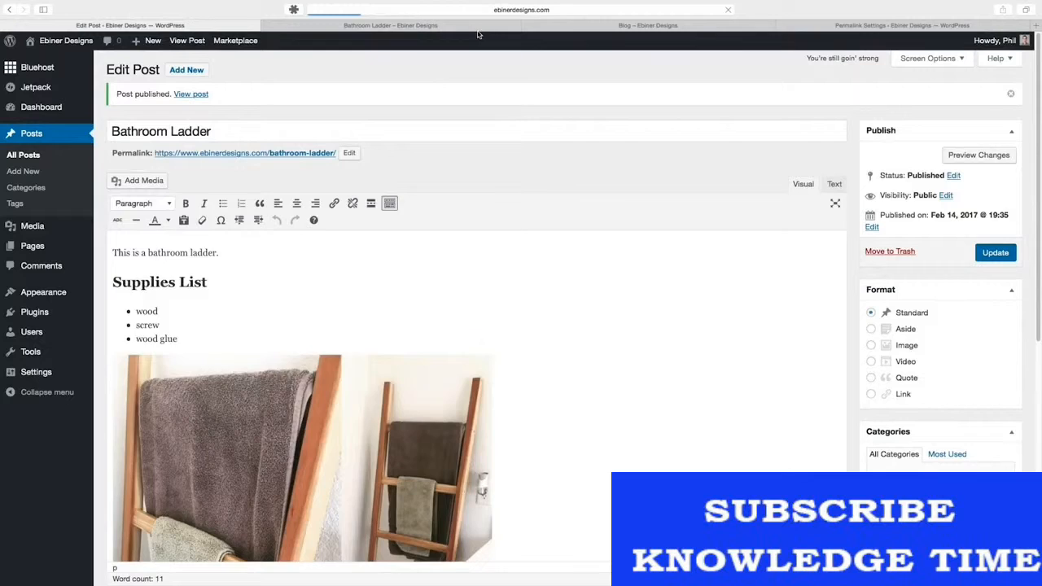
Reload the Bathroom Ladder post preview and check the featured image above the title.
click(445, 25)
click(464, 11)
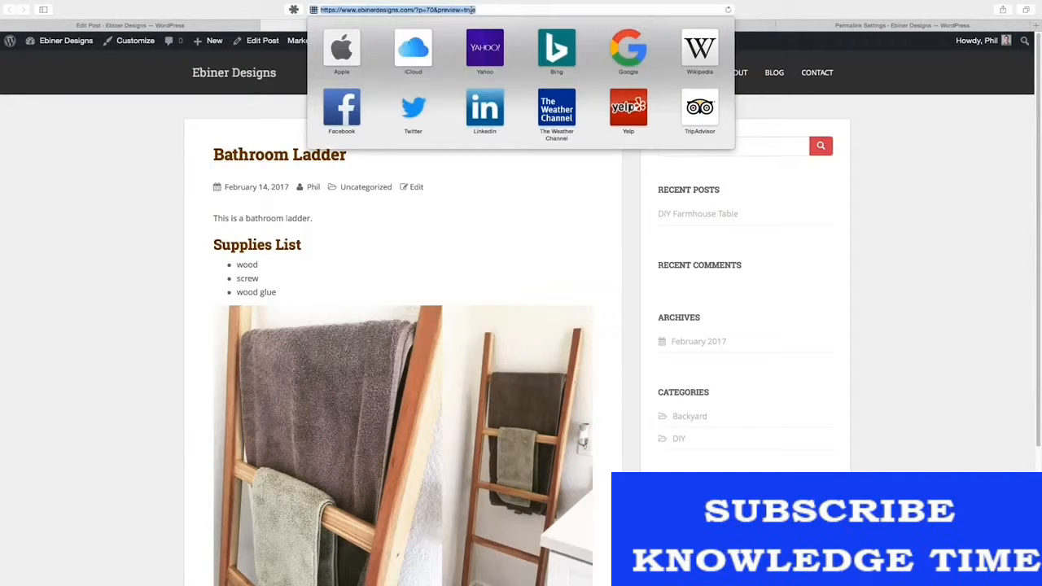
key(Return)
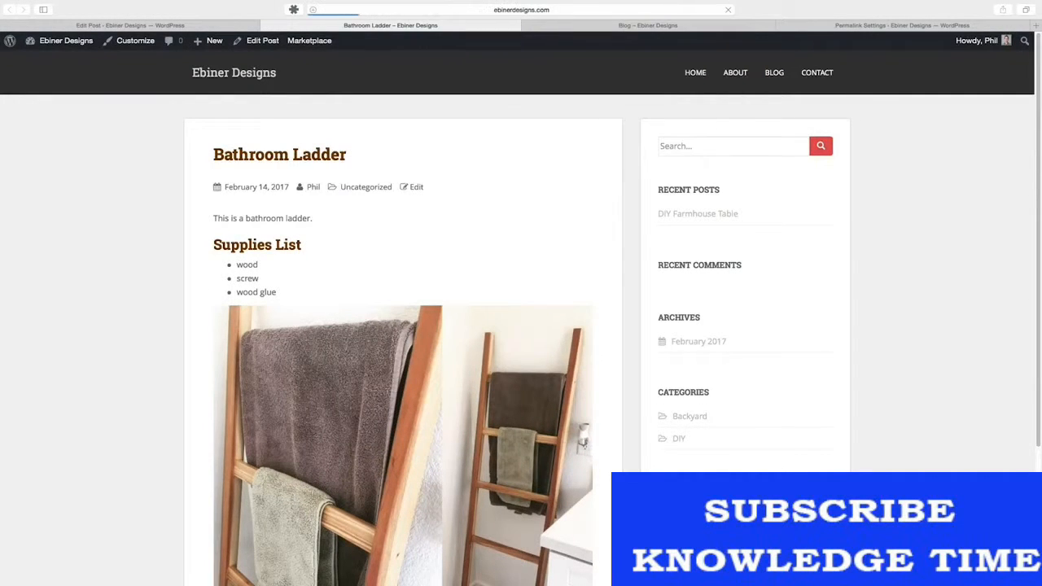
scroll(640, 151, down, 2)
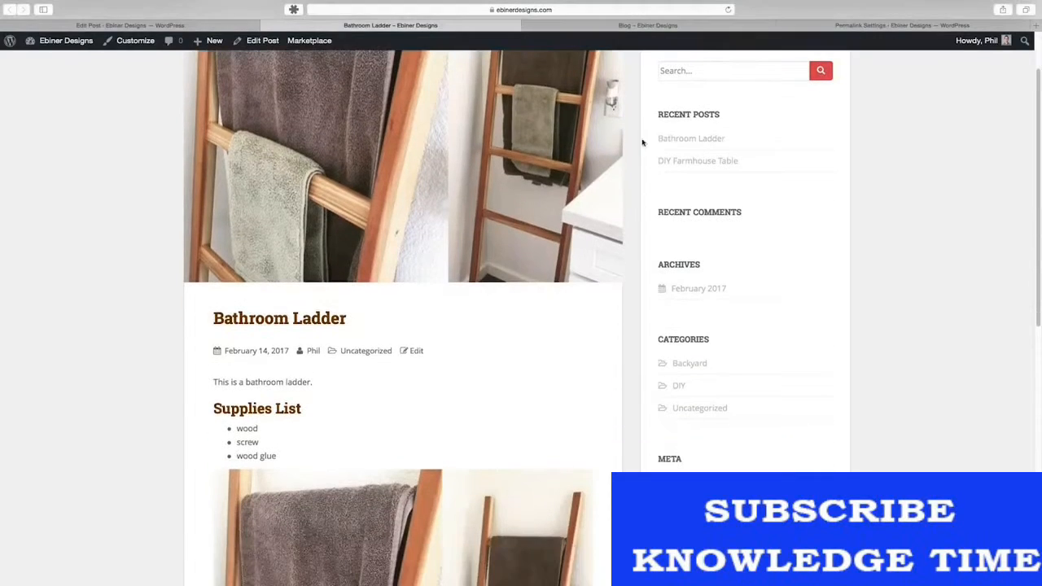
scroll(356, 205, up, 2)
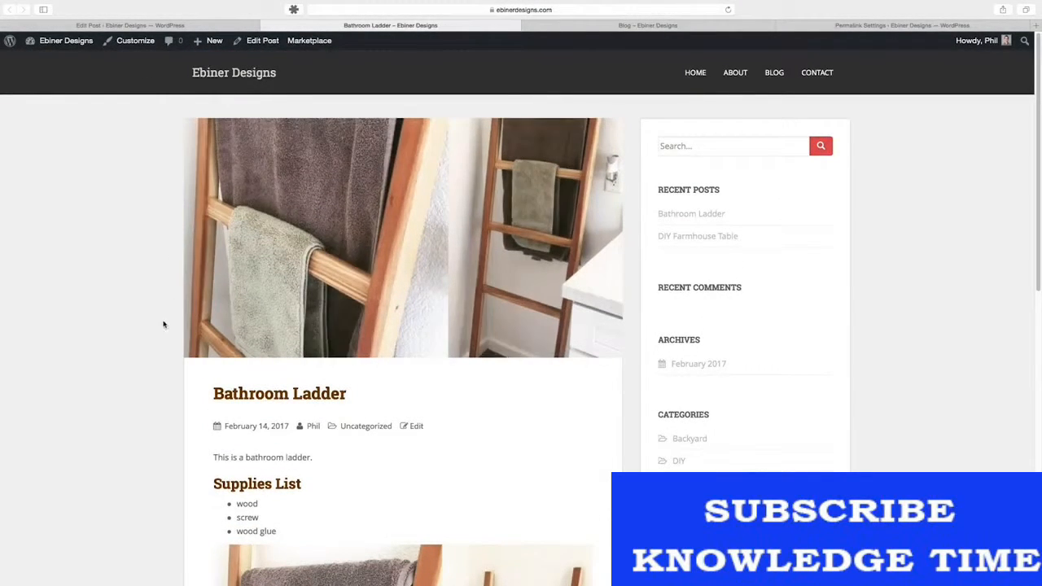
Reload the Blog page, open the full Bathroom Ladder post, and compare its image placement with the DIY Farmhouse Table post.
click(661, 26)
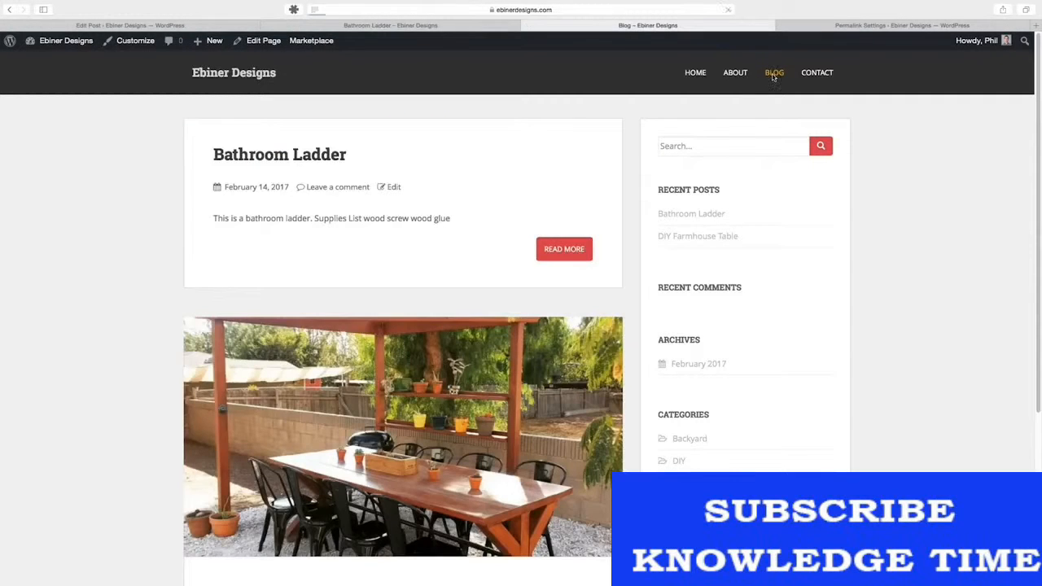
click(774, 75)
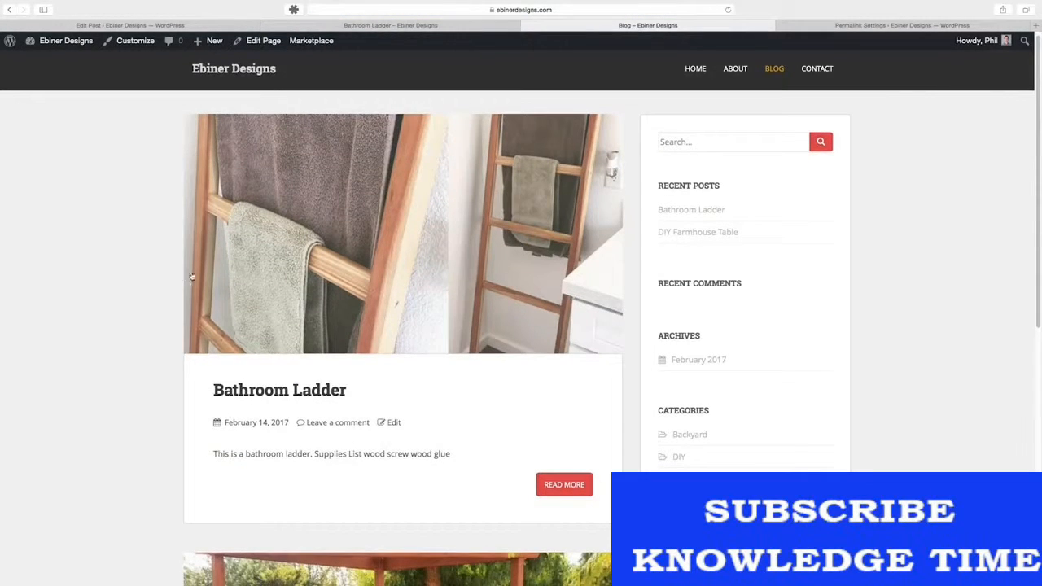
scroll(597, 320, down, 5)
scroll(597, 320, up, 5)
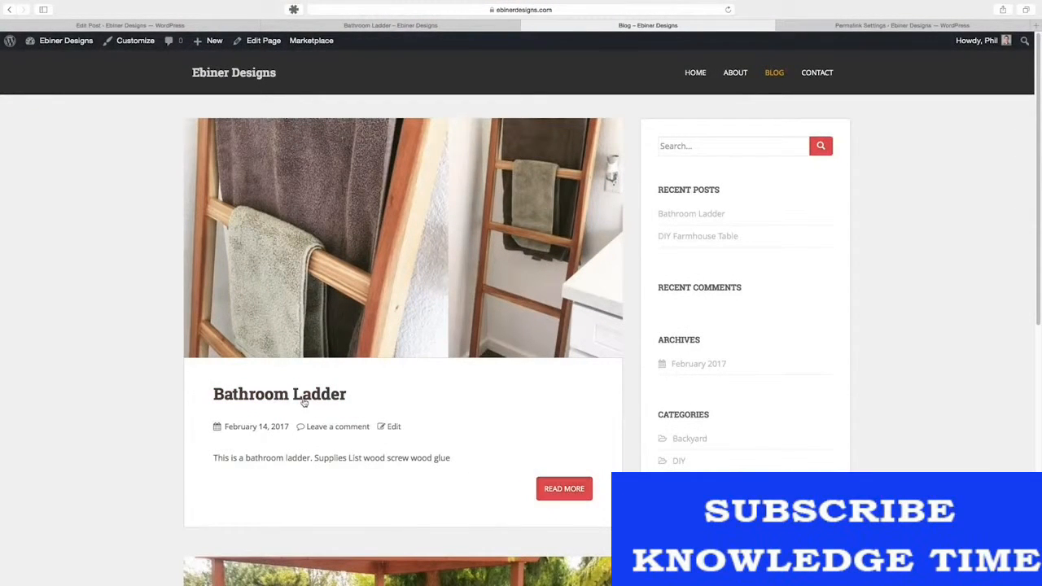
click(564, 488)
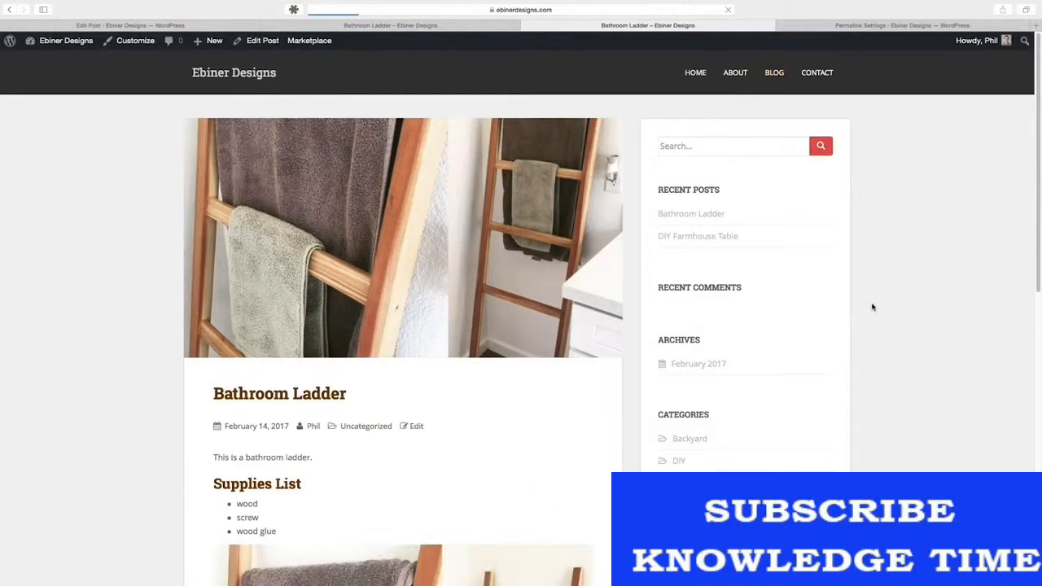
scroll(903, 270, down, 6)
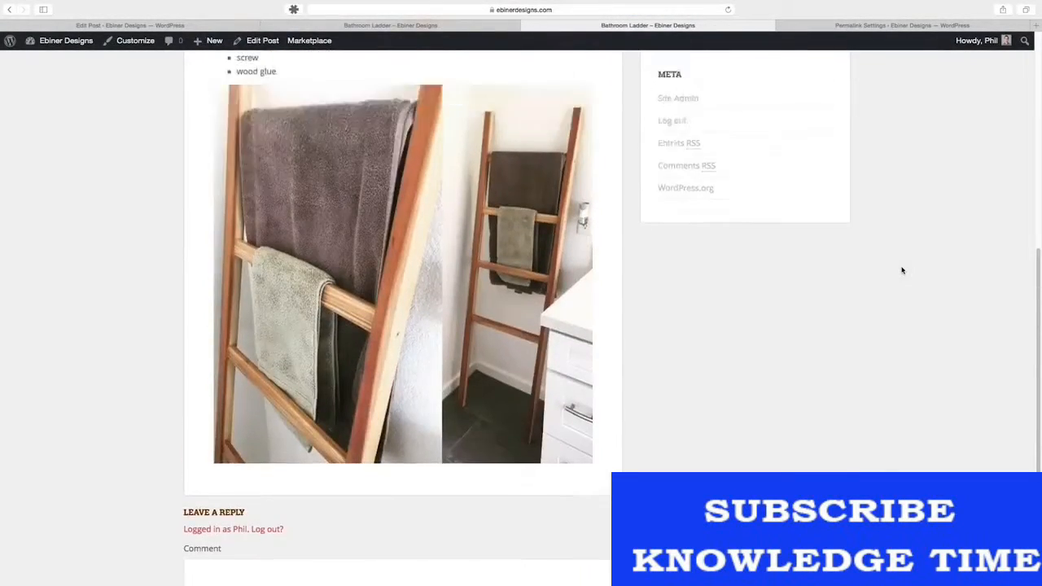
scroll(912, 285, up, 6)
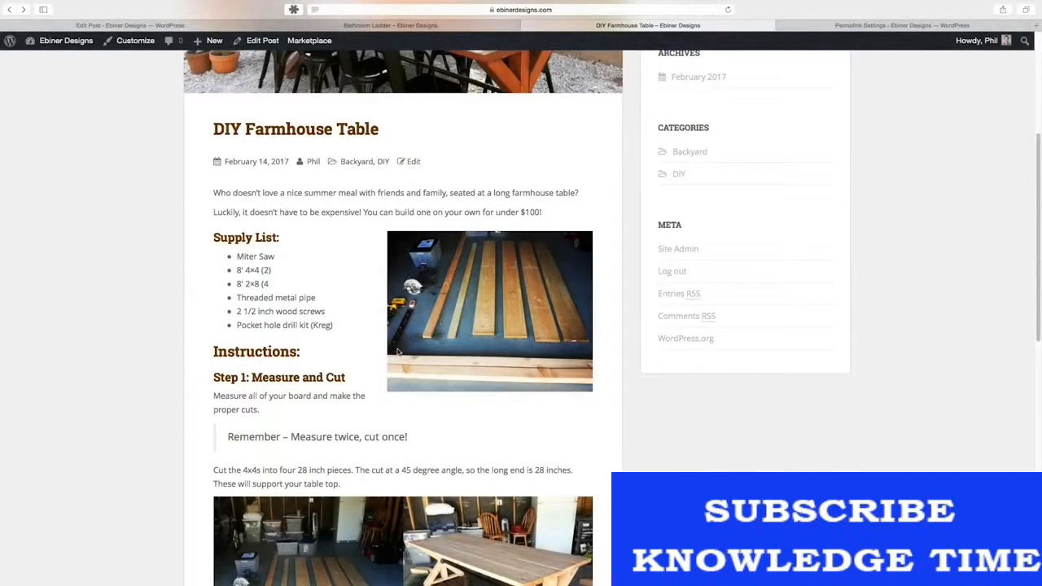
Align the ladder image in the Bathroom Ladder post body to the right and shrink it to about 60% of its width.
click(207, 27)
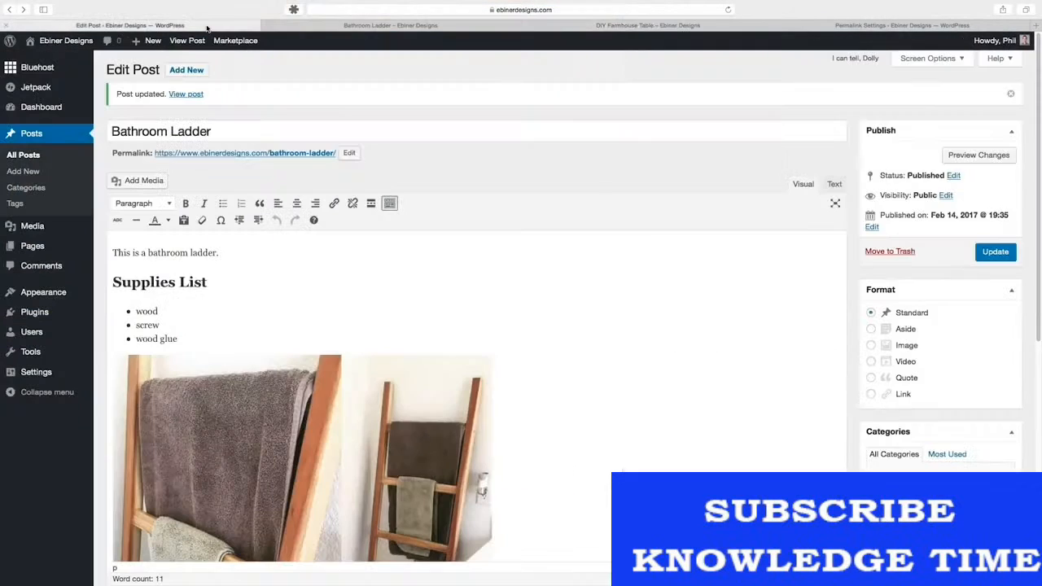
scroll(345, 340, down, 3)
scroll(326, 358, up, 3)
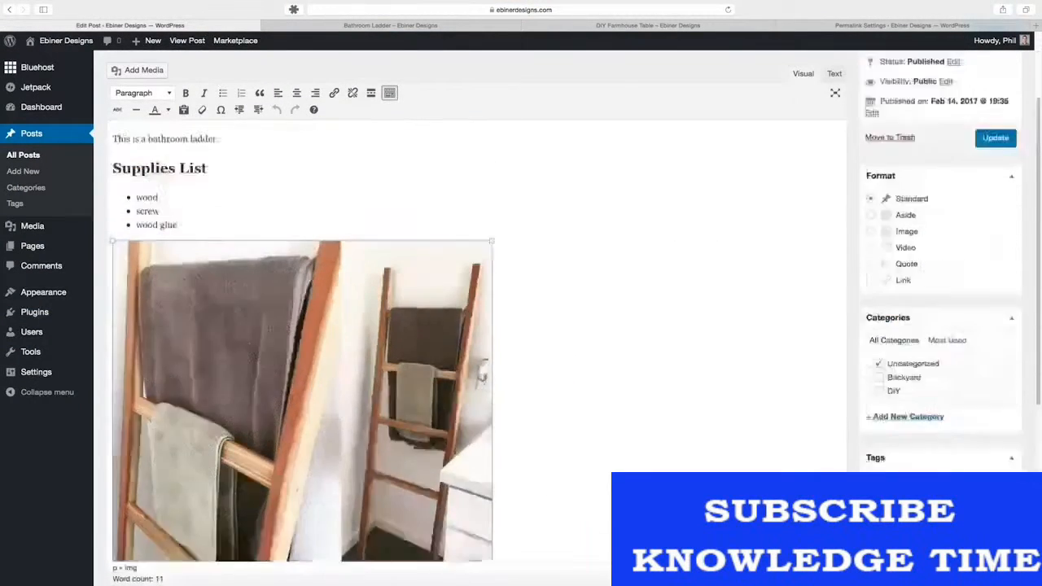
click(295, 380)
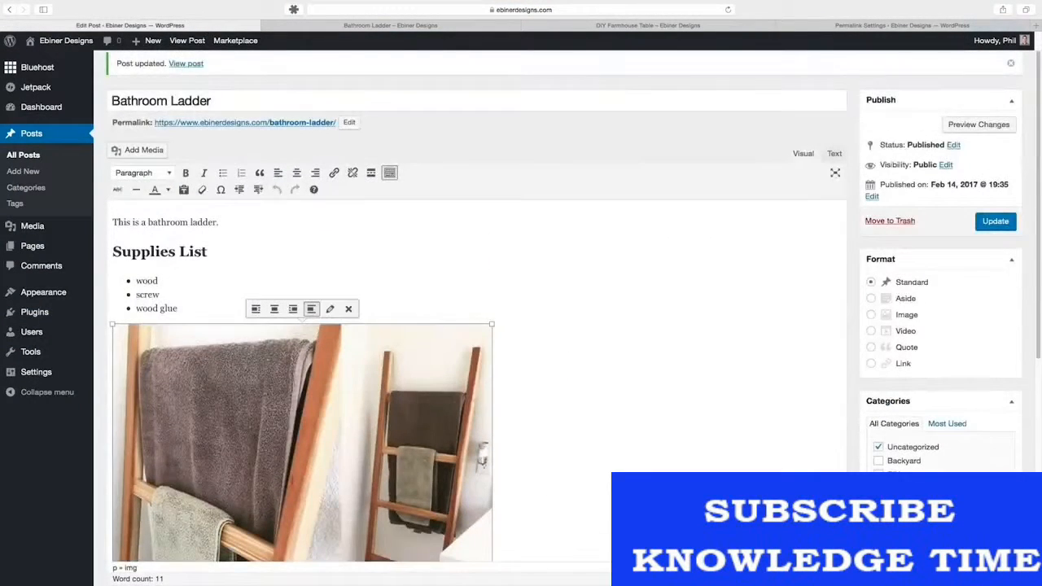
click(294, 309)
drag(460, 331, 619, 431)
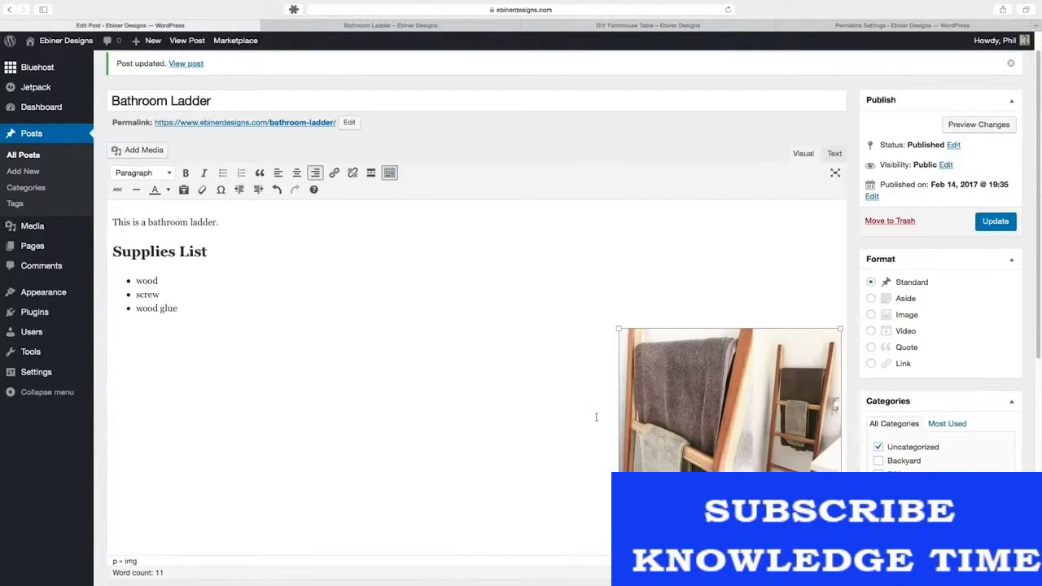
Move the ladder image up beside the Supplies List heading and preview the post to check its layout.
drag(665, 377, 333, 248)
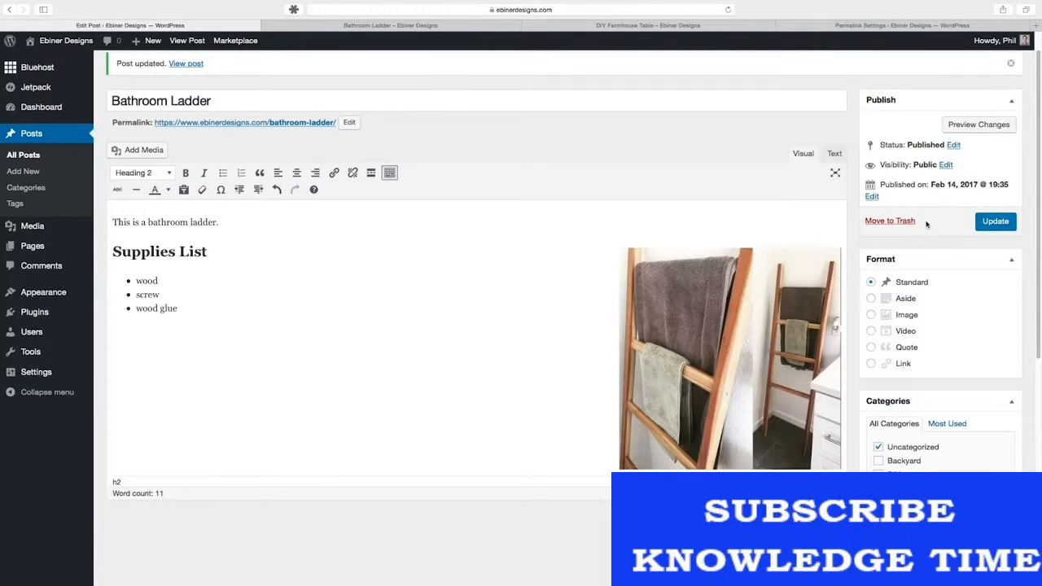
click(951, 128)
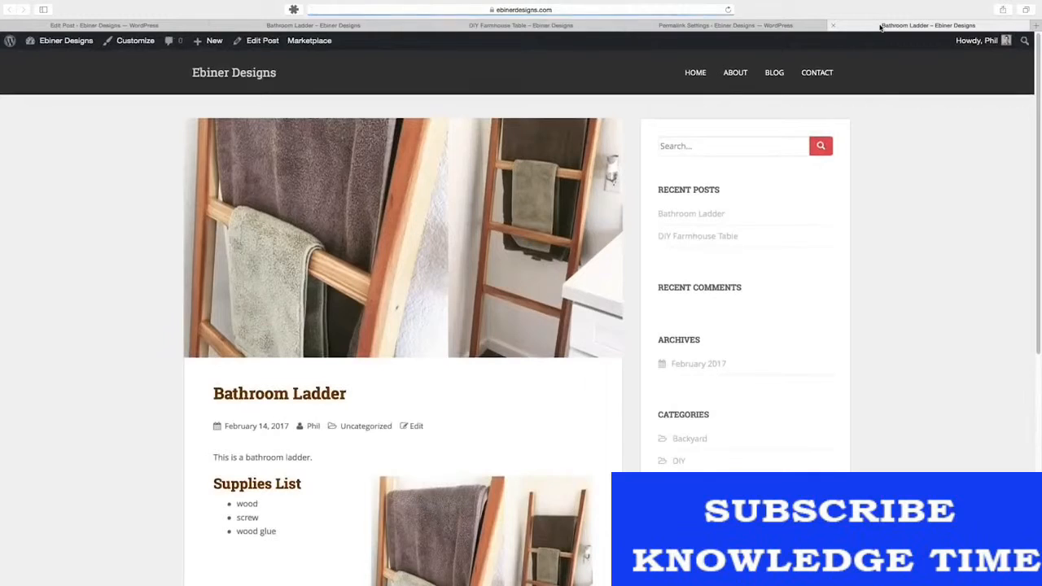
drag(880, 28, 313, 25)
scroll(434, 337, down, 5)
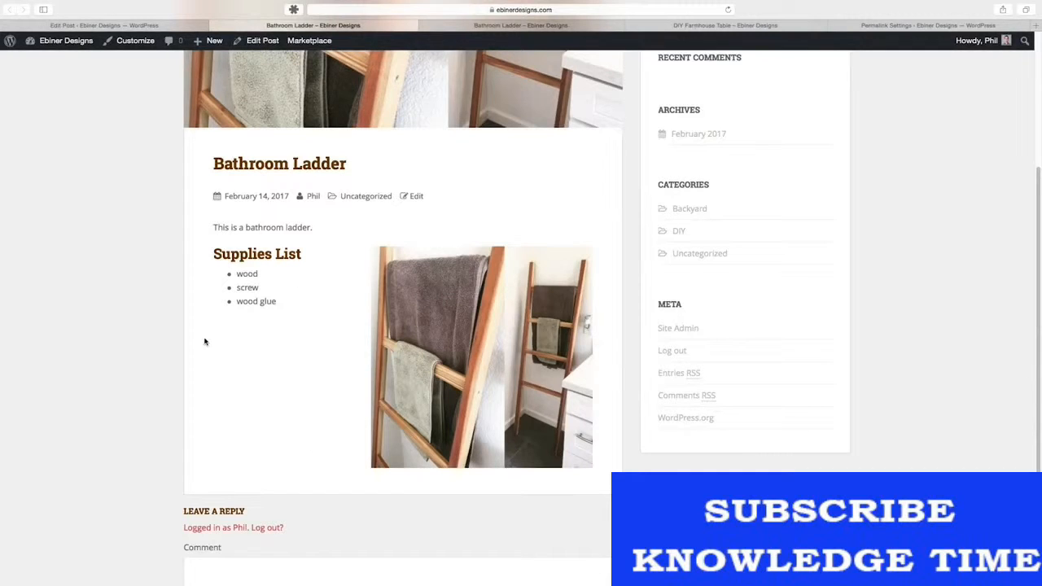
scroll(466, 307, up, 5)
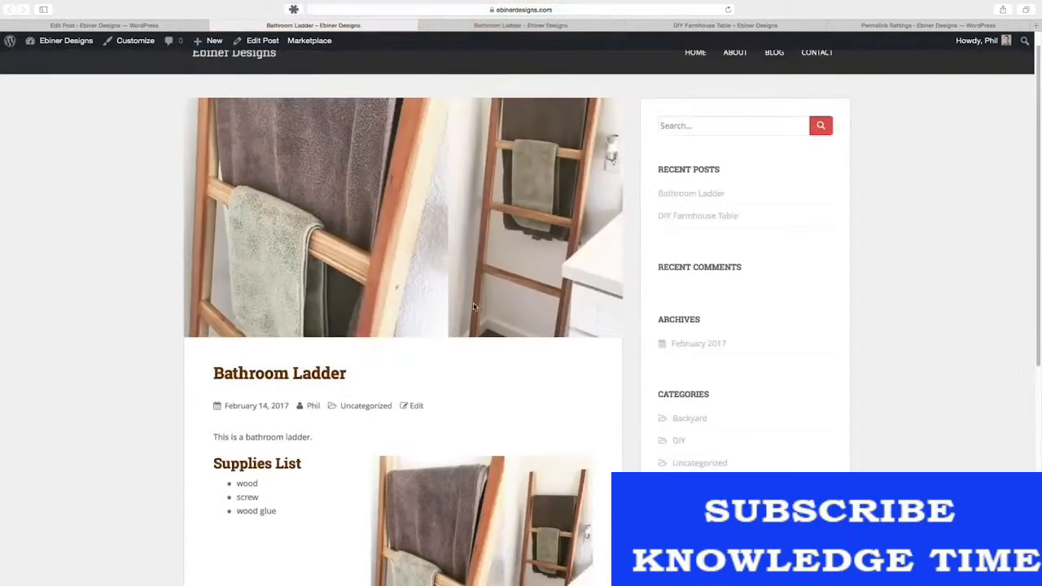
Assign the post to DIY and a new Bathroom category instead of Uncategorized, and update the post.
click(171, 26)
scroll(920, 376, down, 5)
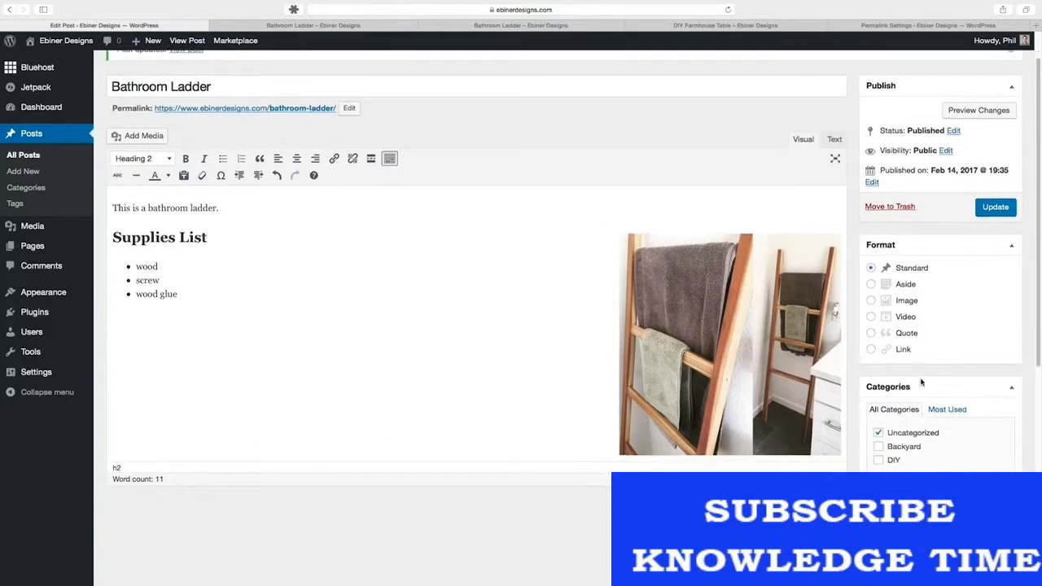
scroll(969, 326, down, 1)
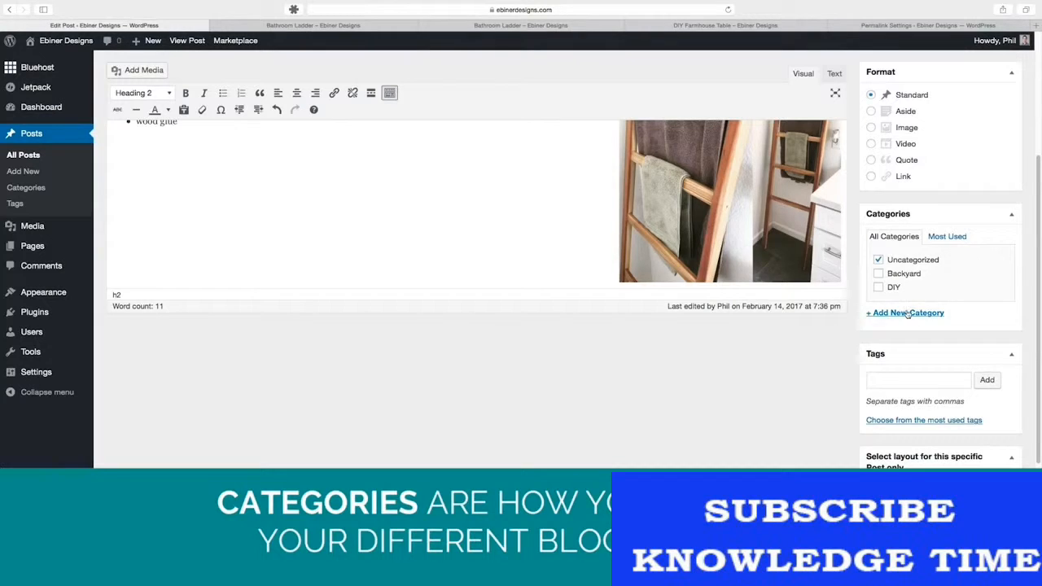
scroll(829, 300, up, 5)
scroll(874, 328, down, 3)
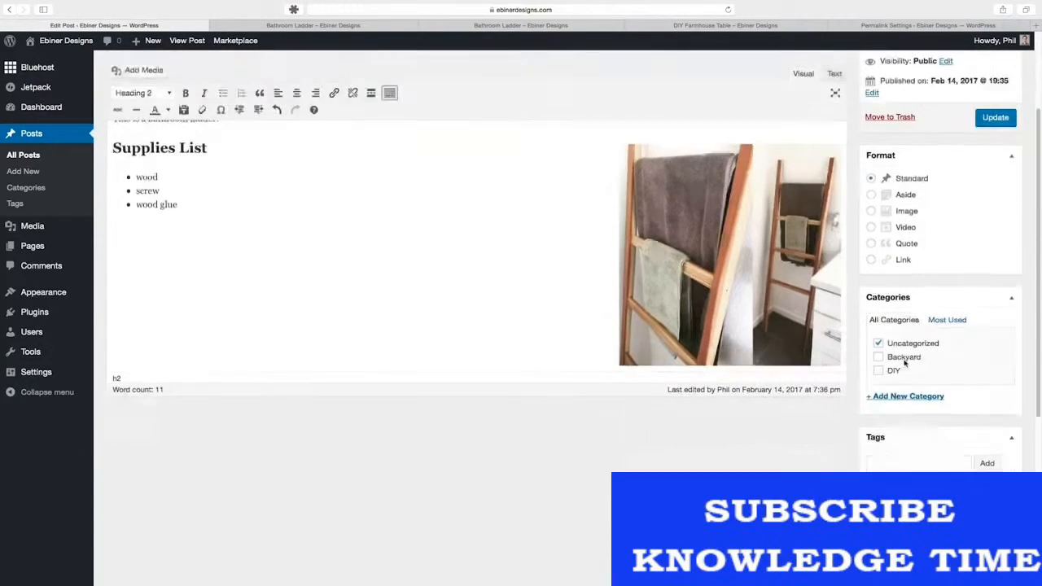
click(879, 344)
click(917, 397)
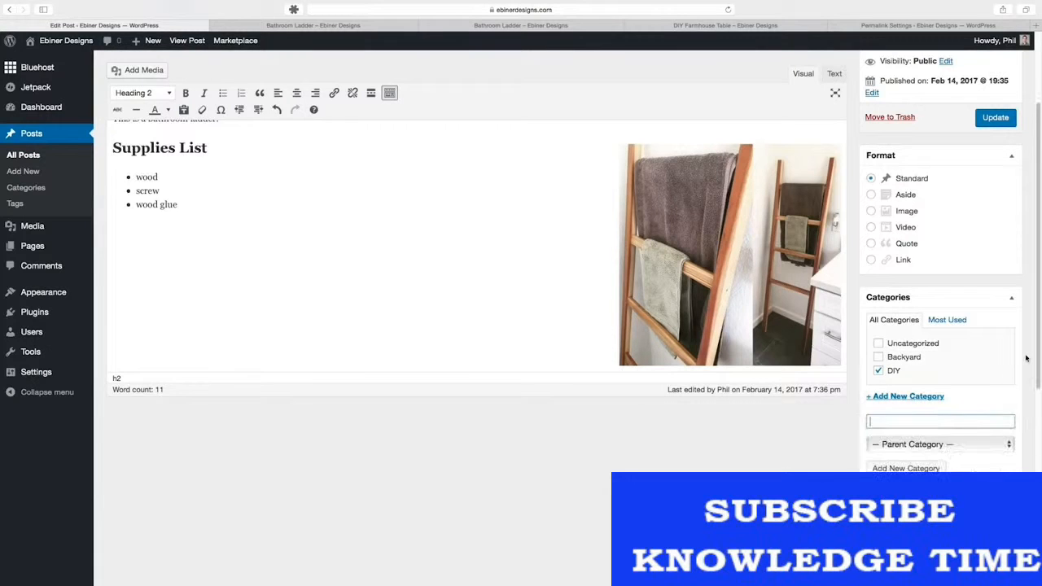
text(BAt)
click(910, 469)
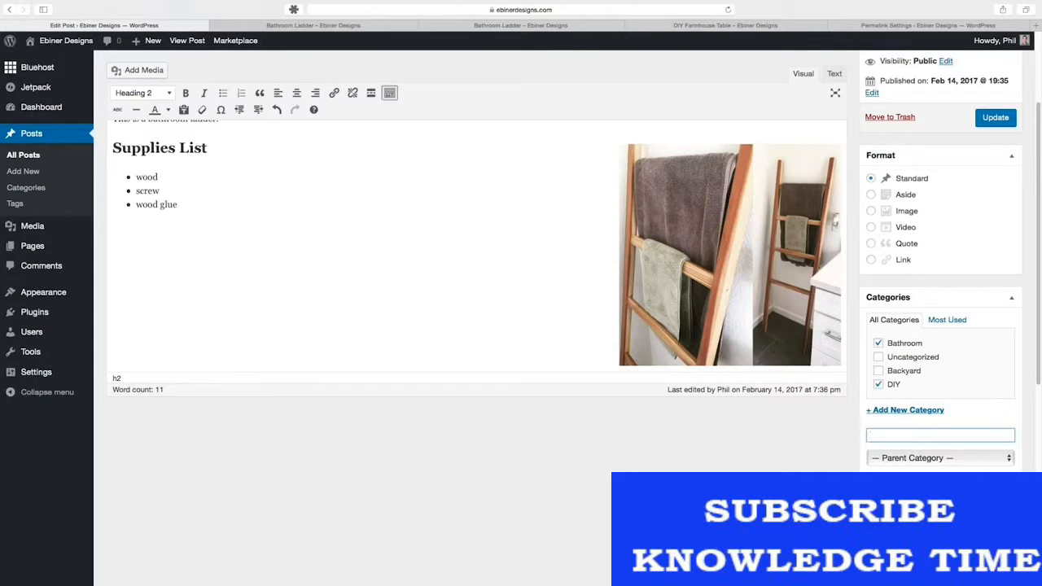
click(995, 117)
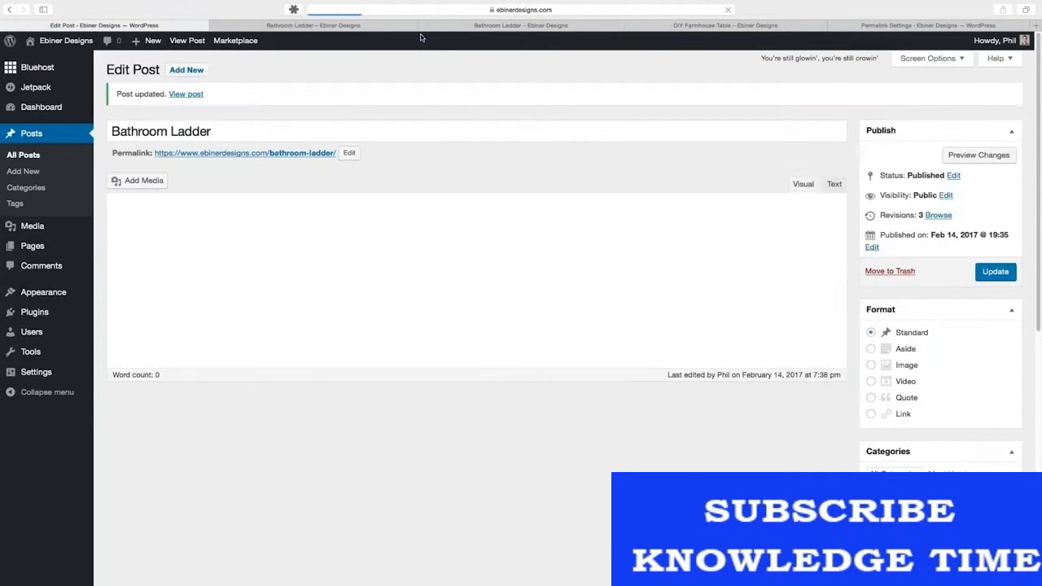
Reload the Bathroom Ladder post and open the Blog page to check the categories shown on each.
click(335, 25)
click(521, 9)
key(Return)
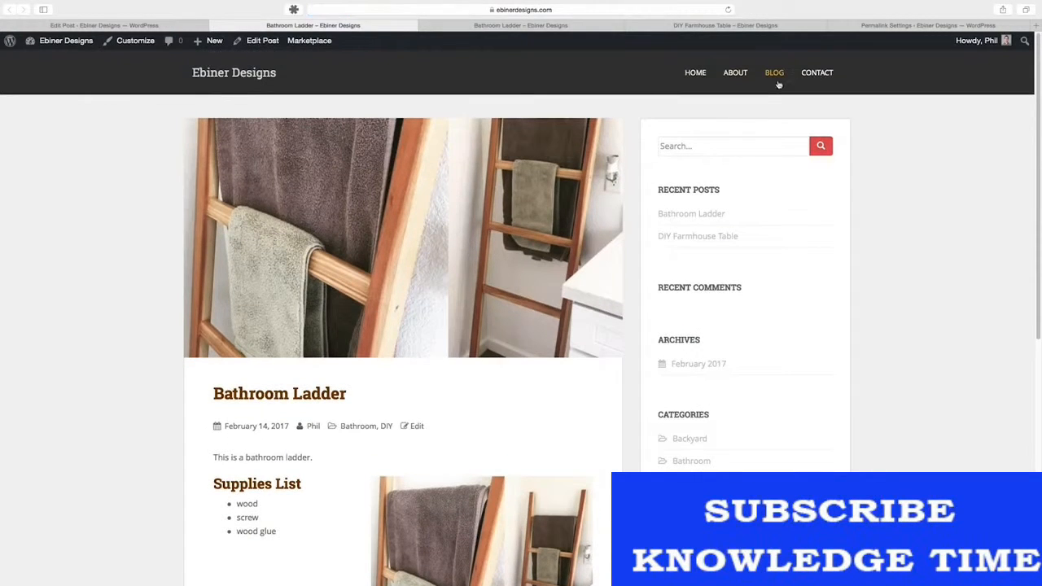
scroll(710, 283, down, 3)
scroll(710, 283, up, 3)
click(774, 70)
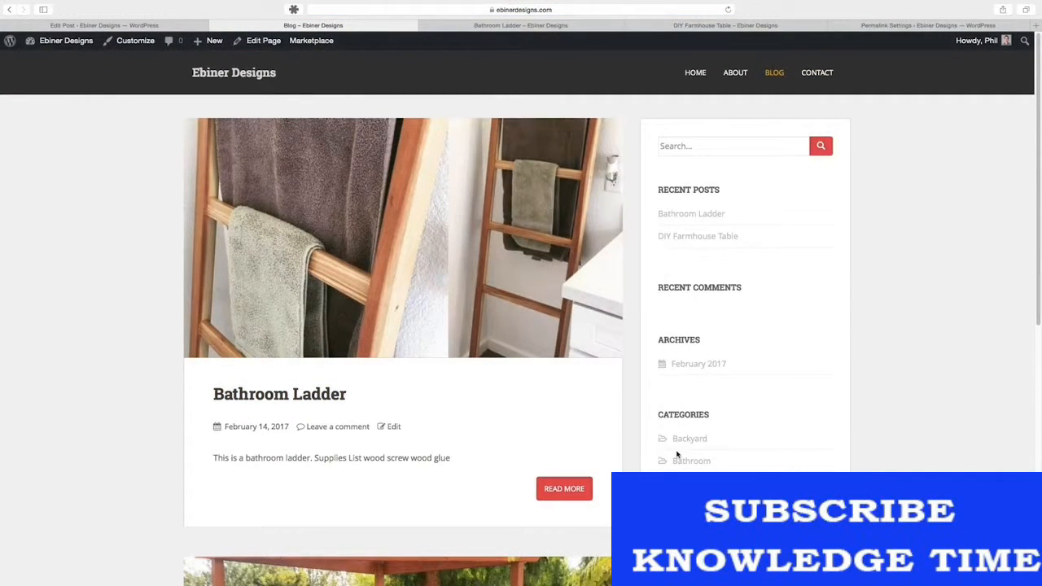
scroll(678, 417, down, 2)
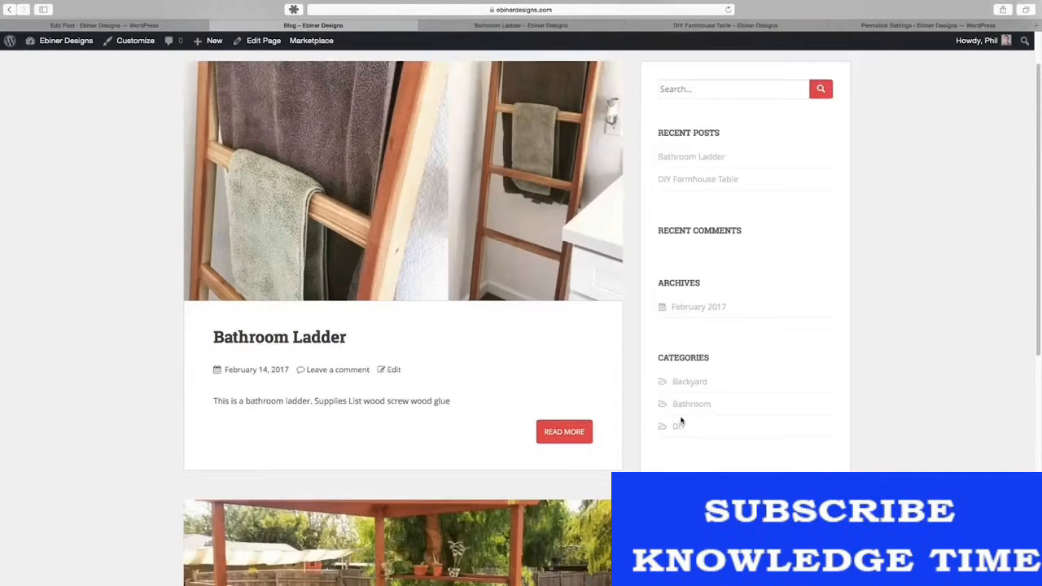
scroll(765, 335, up, 2)
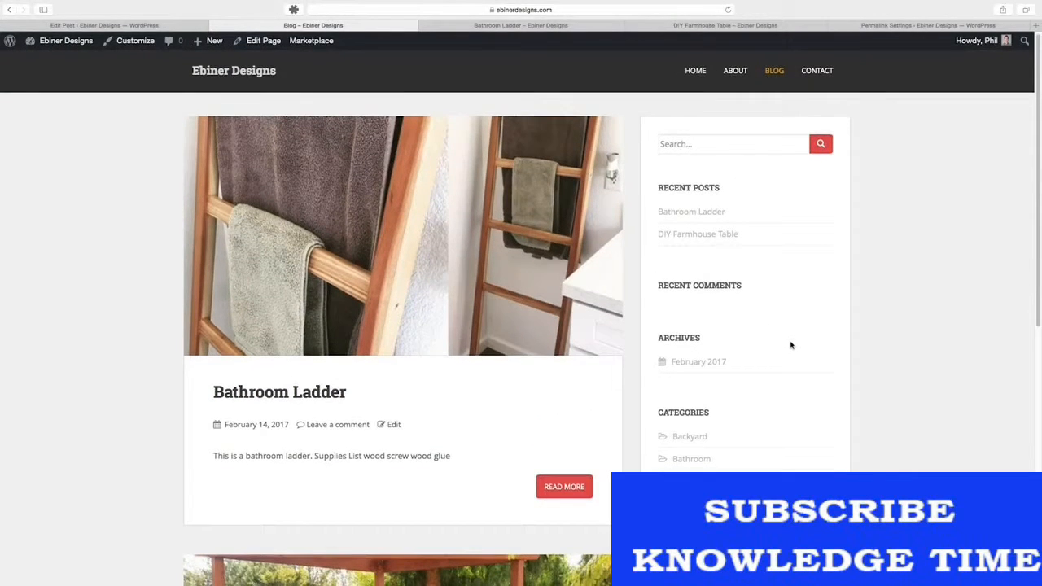
Open videoschoolonline.com in a new tab and examine the recent articles and podcasts on its home page.
click(825, 74)
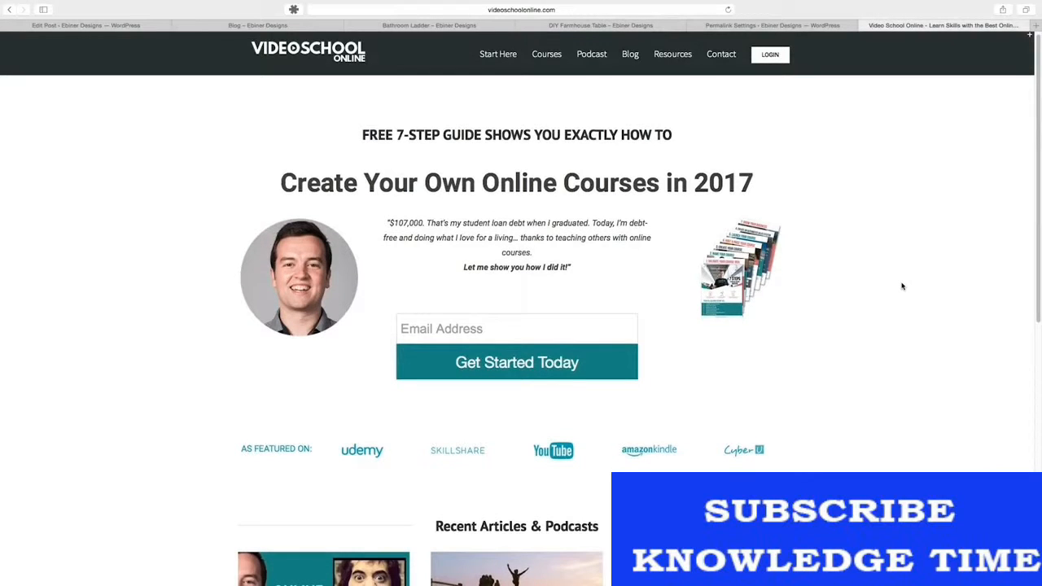
scroll(902, 286, down, 5)
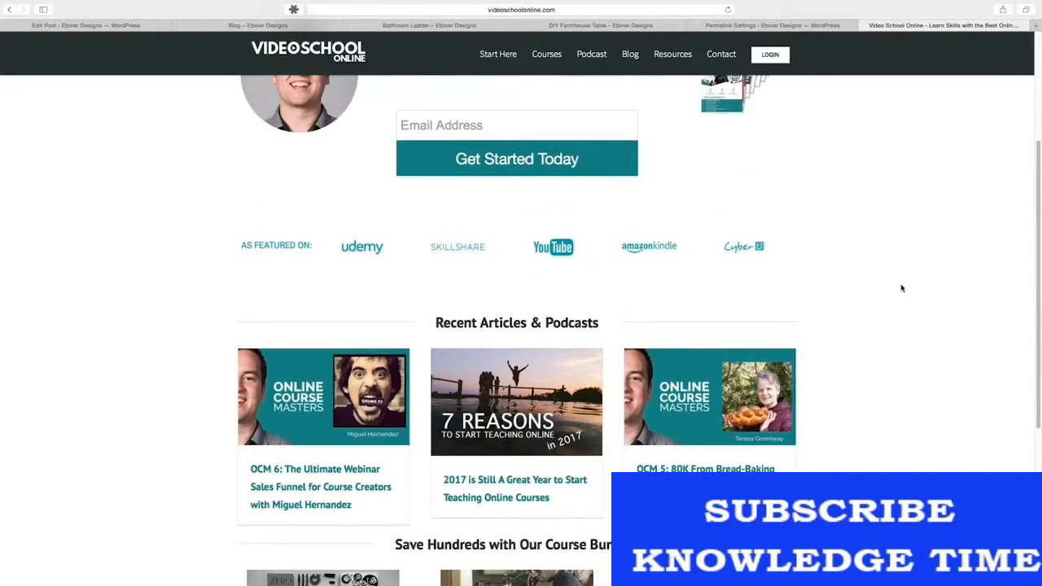
scroll(901, 290, up, 5)
scroll(718, 316, down, 4)
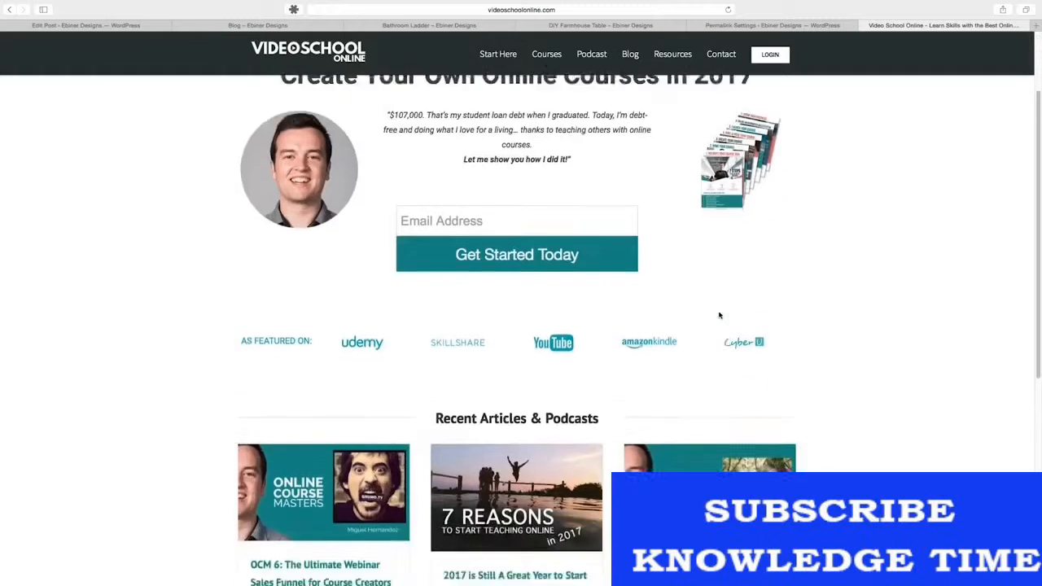
scroll(636, 347, down, 2)
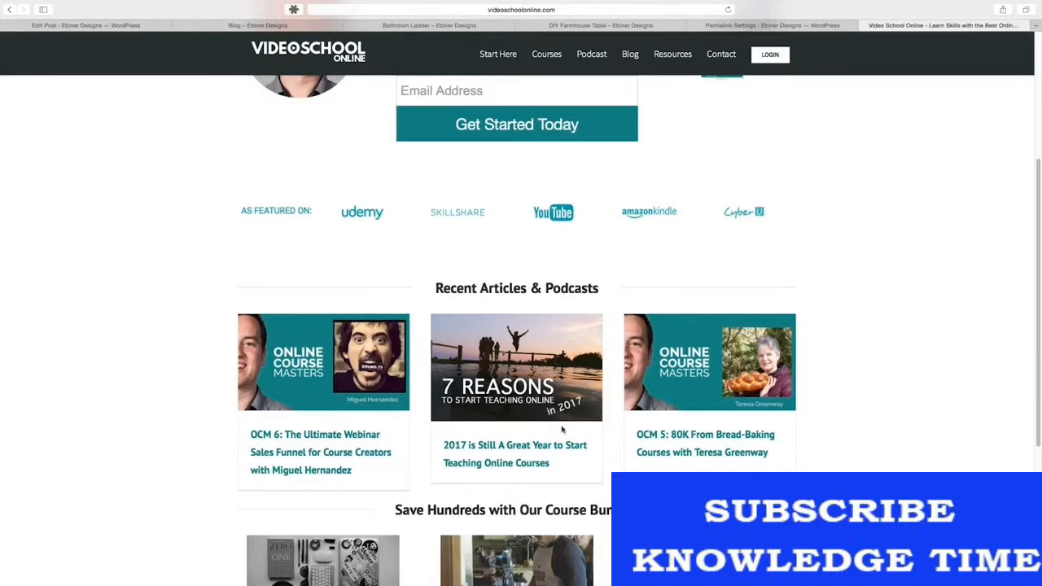
Open the Video School Online Podcast page and look through its list of episodes.
click(594, 54)
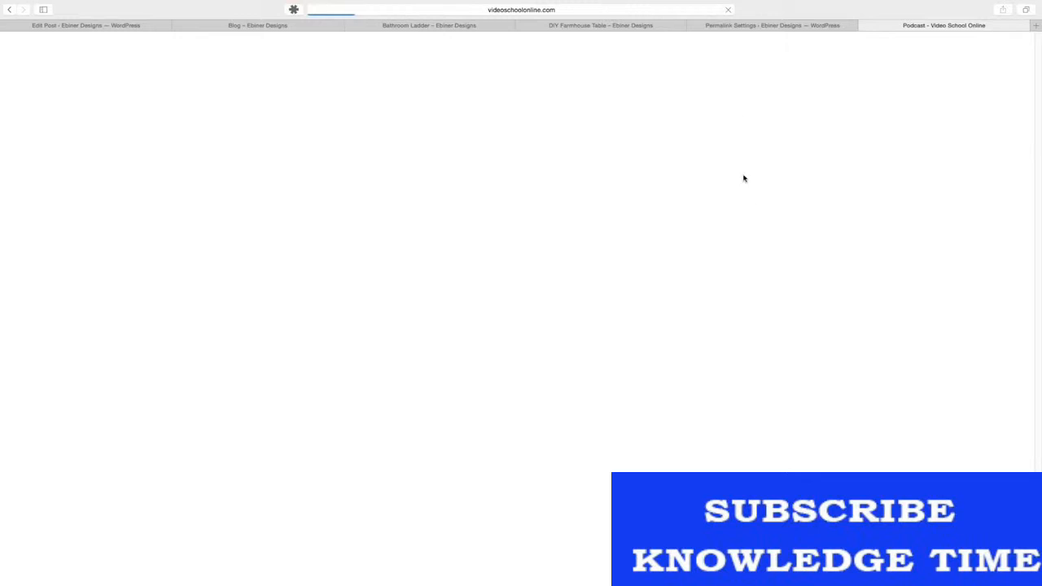
scroll(624, 239, down, 5)
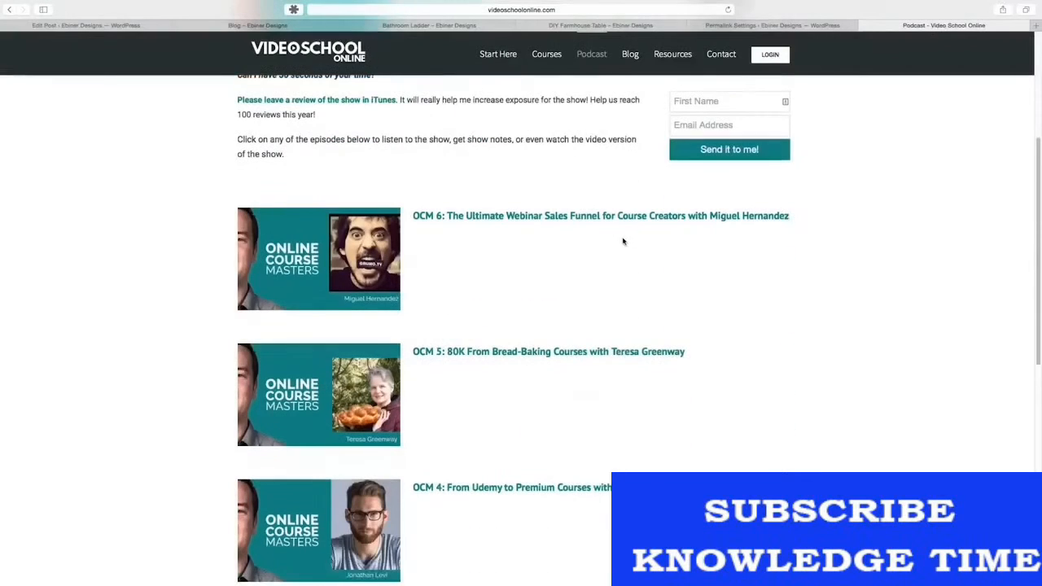
scroll(595, 309, down, 3)
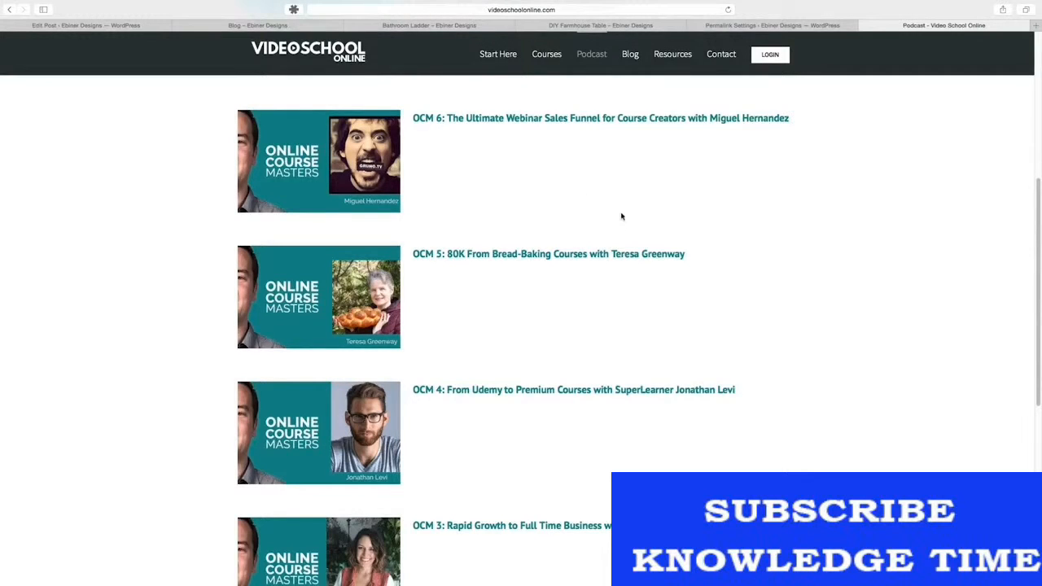
scroll(613, 204, up, 4)
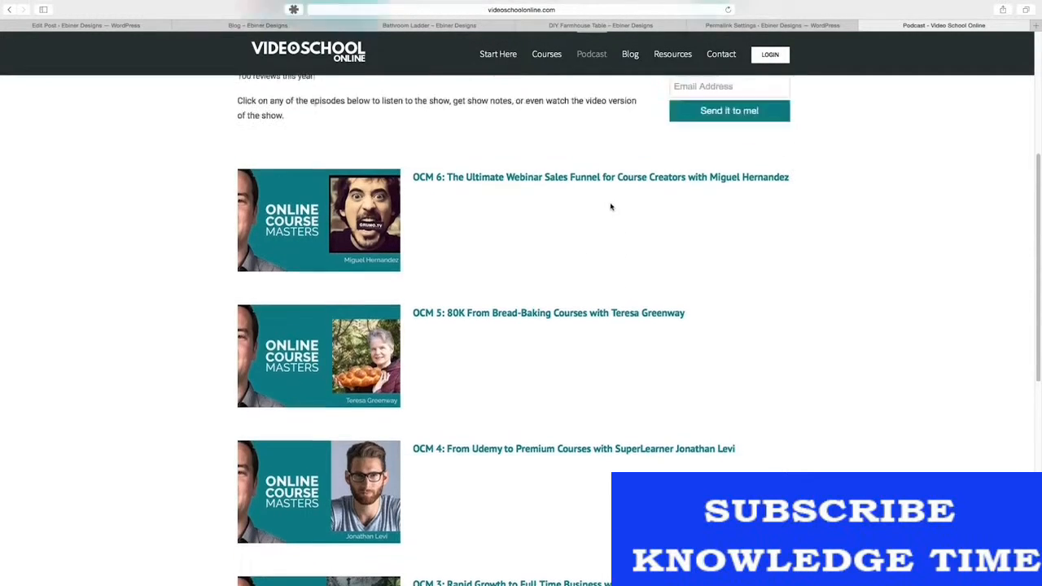
Open the "Video Production Bootcamp: Make Better Videos" post from the site's Blog page and look through it to the comments.
click(631, 55)
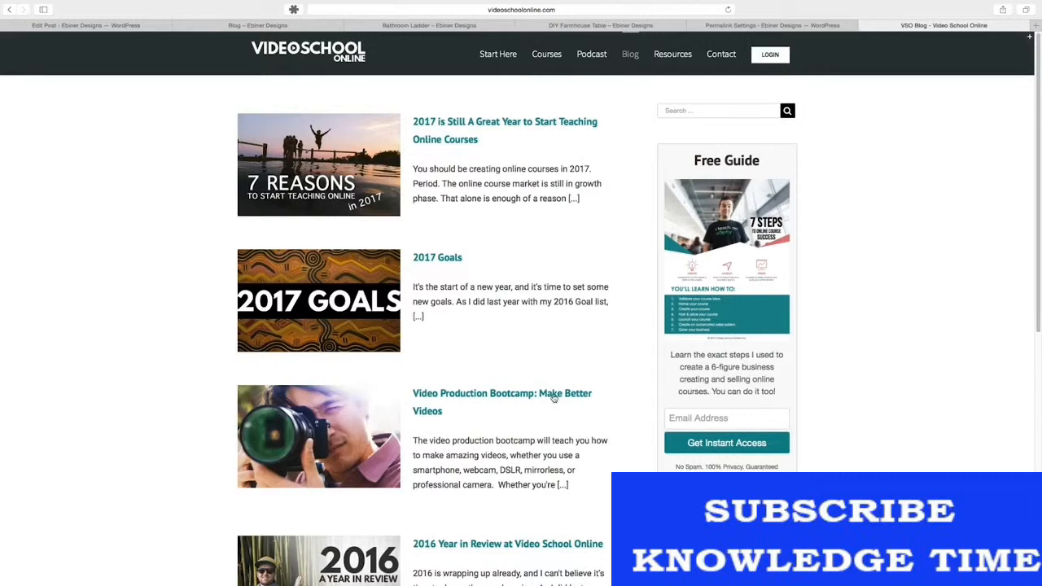
click(474, 396)
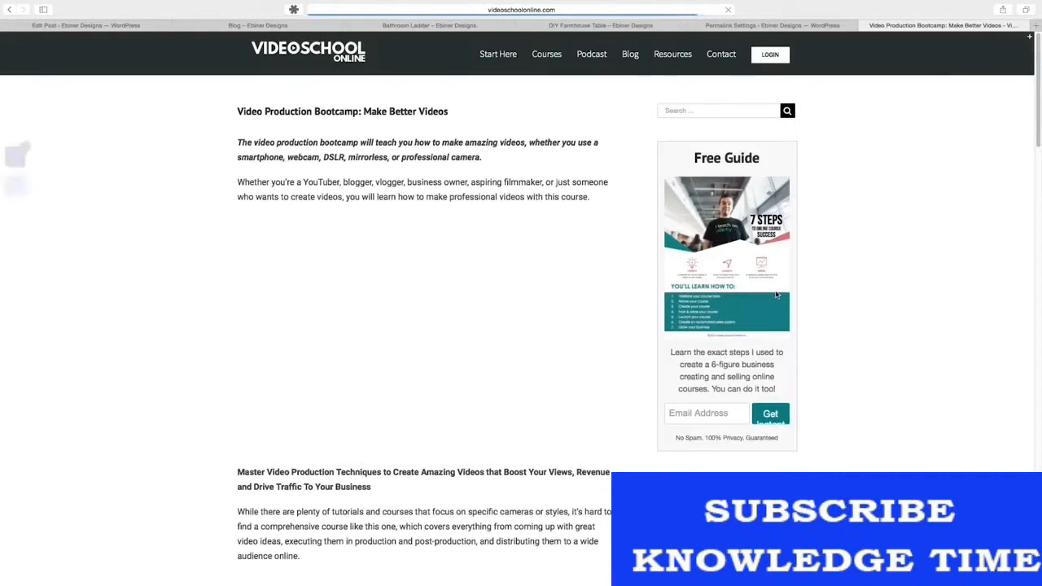
scroll(552, 294, down, 15)
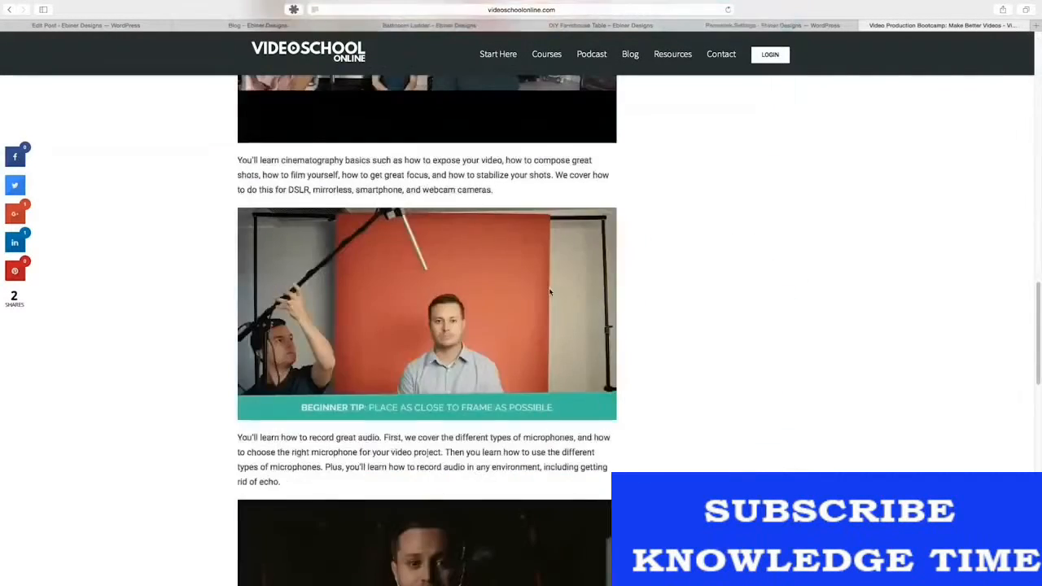
scroll(550, 292, down, 15)
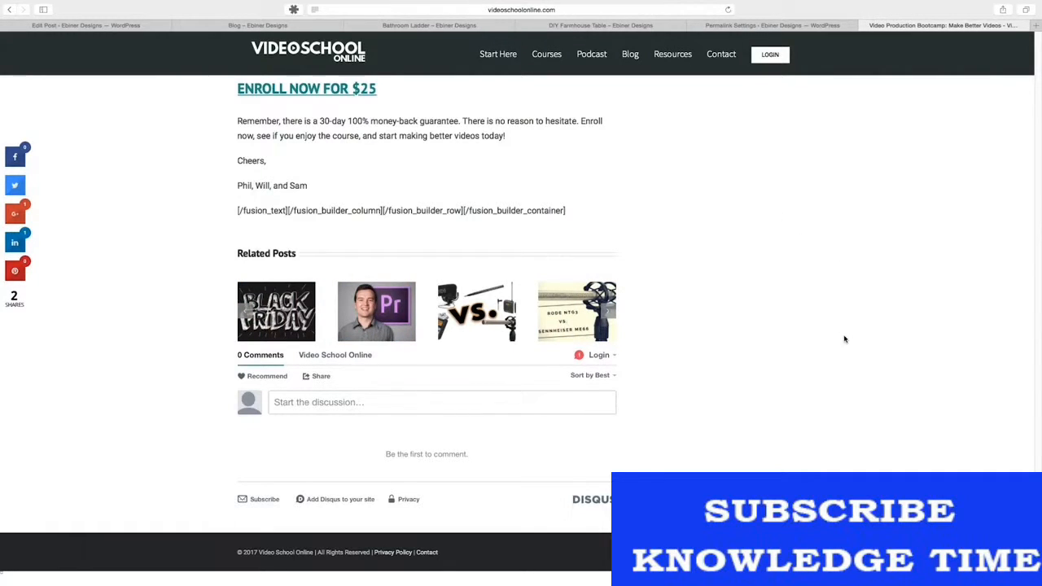
scroll(844, 339, up, 15)
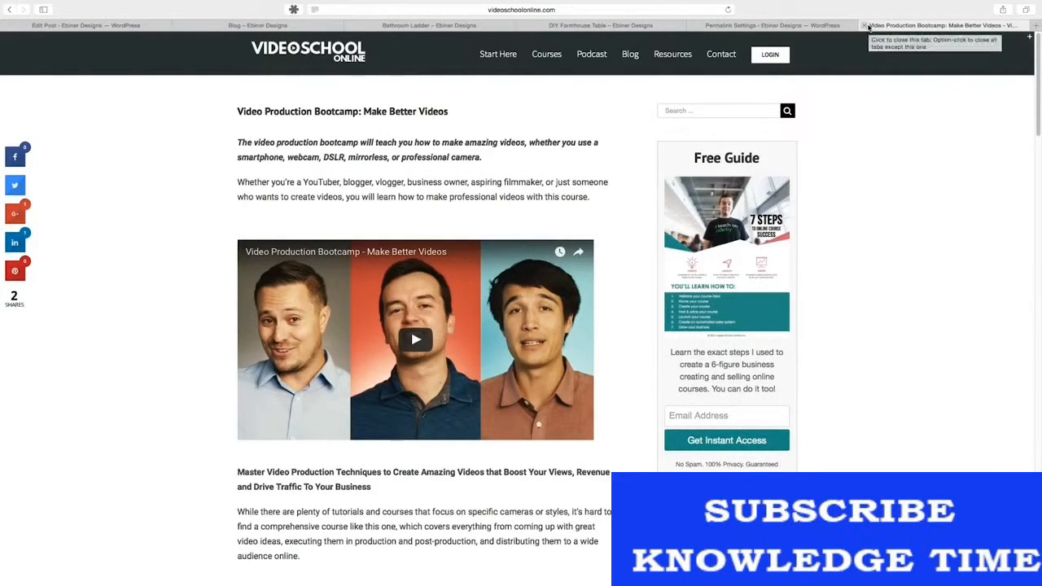
Add the tags diy, woodworking, project, bathroom, ladder and towel to the Bathroom Ladder post and update it.
click(276, 27)
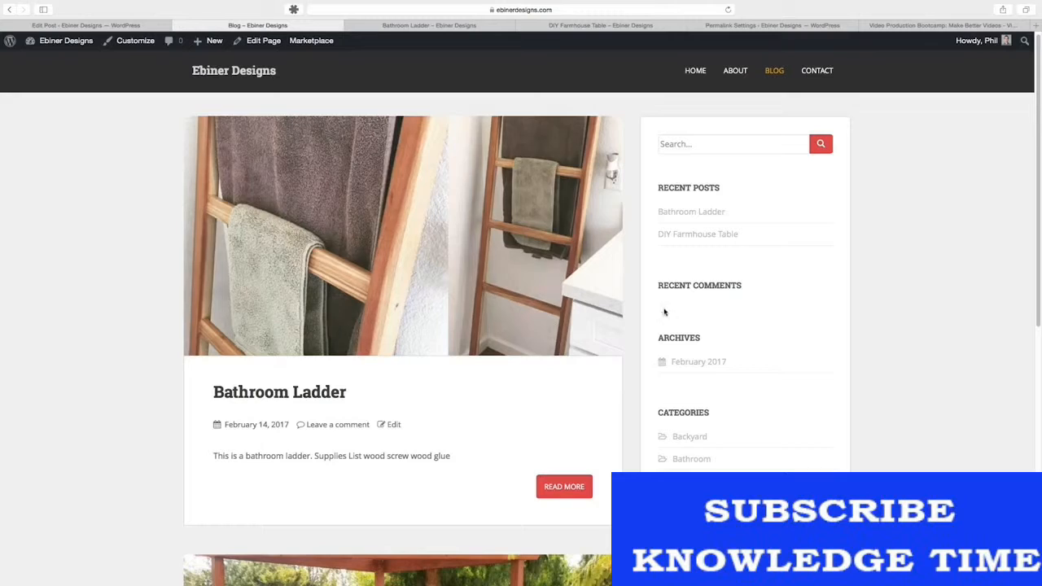
scroll(660, 304, down, 1)
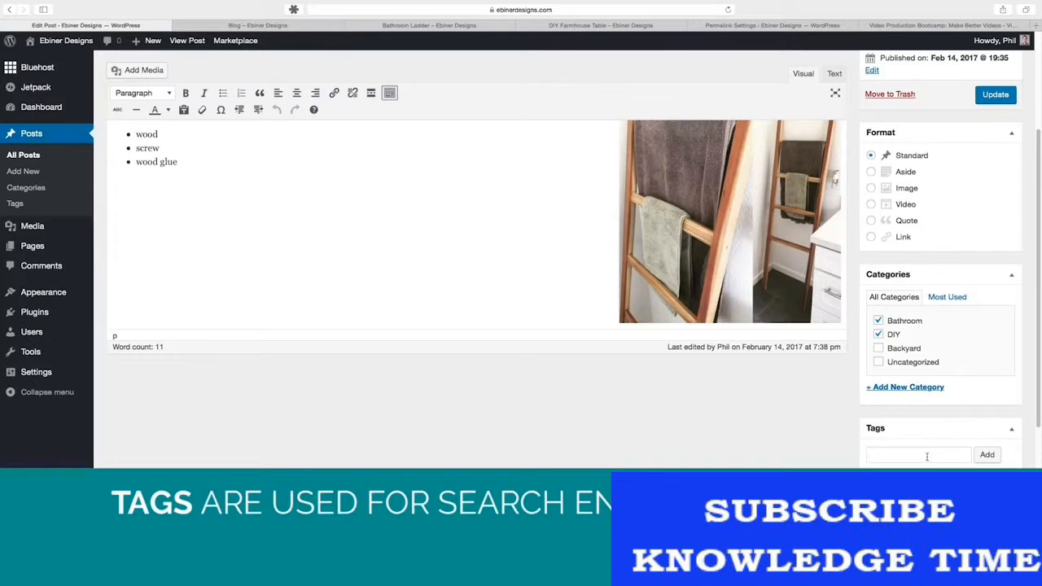
click(927, 457)
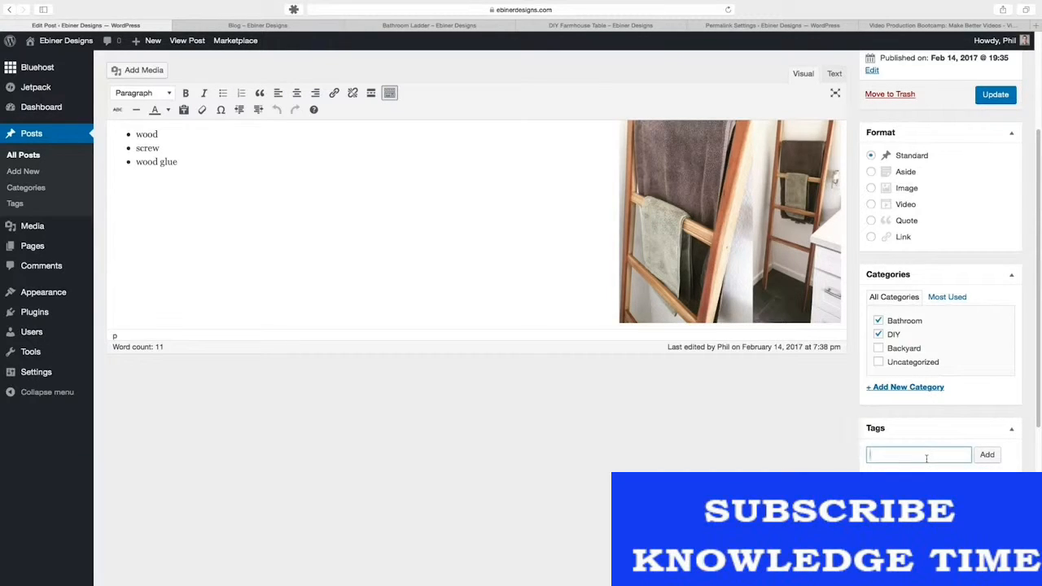
text(diy, wood)
text(working, project, bath)
text(room, ladder,)
text( towel)
click(994, 454)
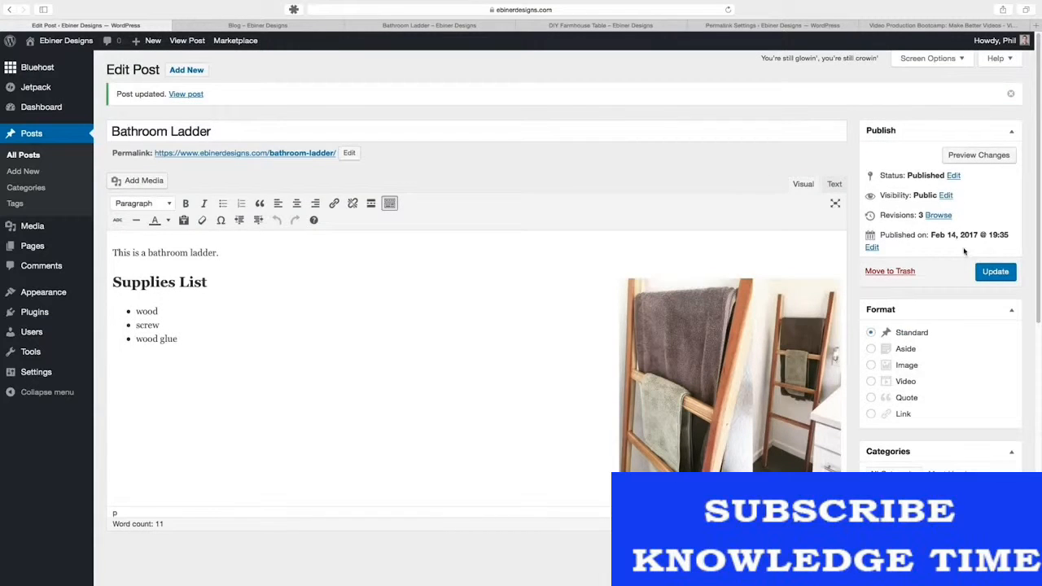
click(1012, 271)
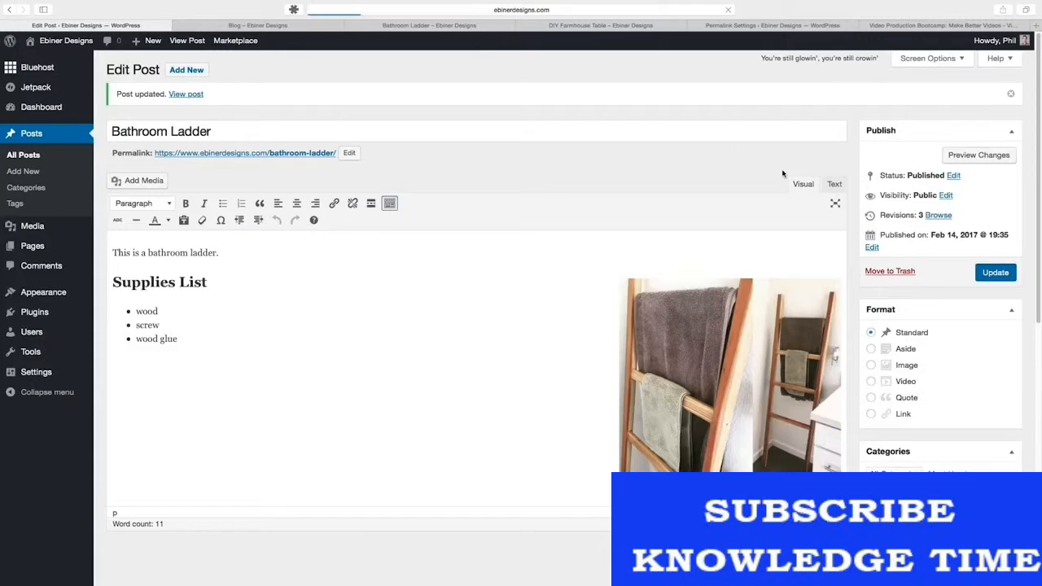